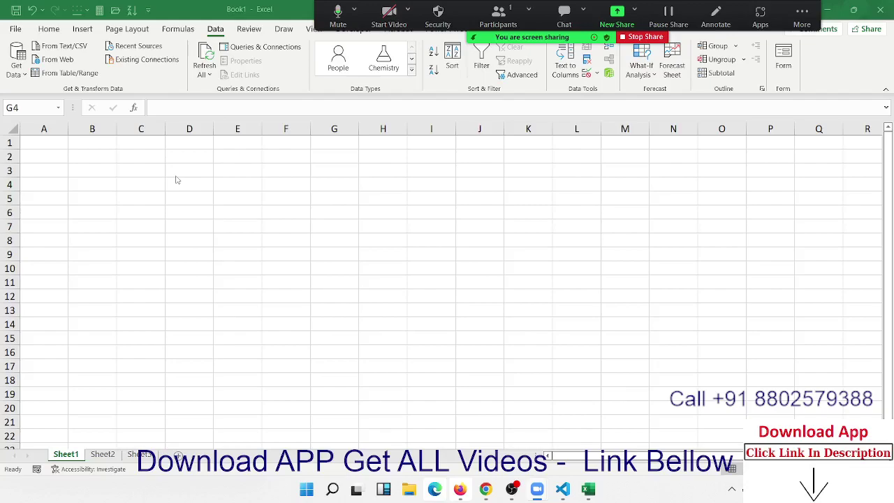
- Start importing from an Excel workbook via Get Data > From File > From Excel Workbook
{"action": "key", "text": "shift+Up"}
{"action": "key", "text": "shift+Left"}
{"action": "left_click", "coordinate": [15, 73]}
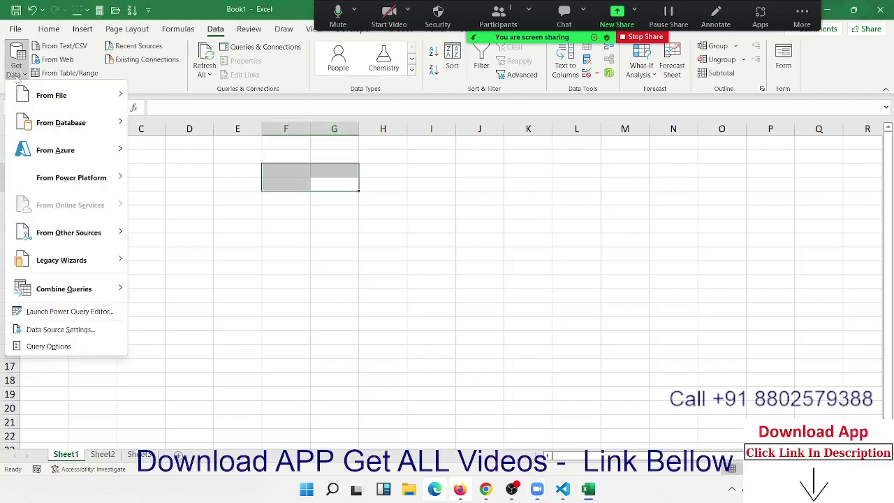
{"action": "left_click", "coordinate": [169, 162]}
{"action": "left_click", "coordinate": [87, 146]}
{"action": "left_click", "coordinate": [16, 70]}
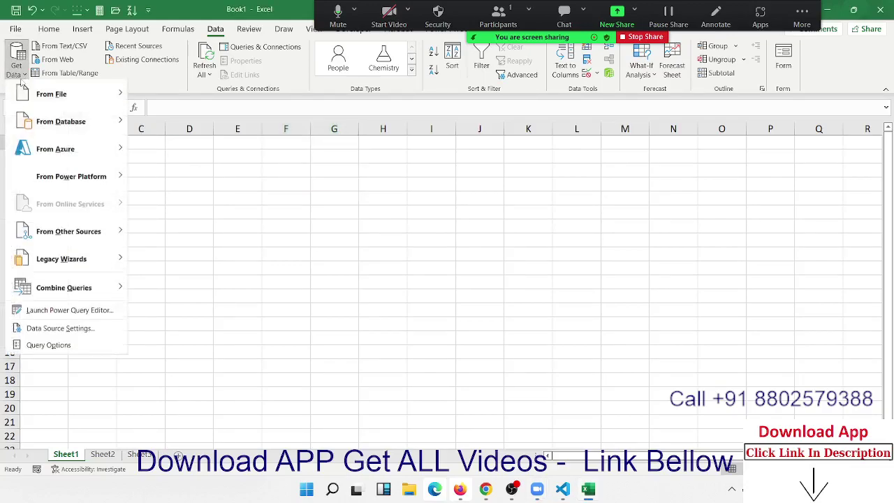
{"action": "mouse_move", "coordinate": [51, 95]}
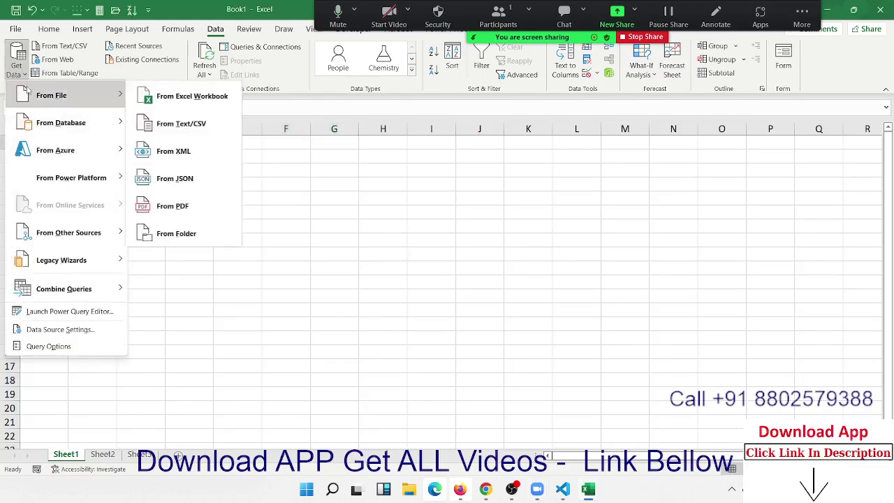
{"action": "left_click", "coordinate": [227, 97]}
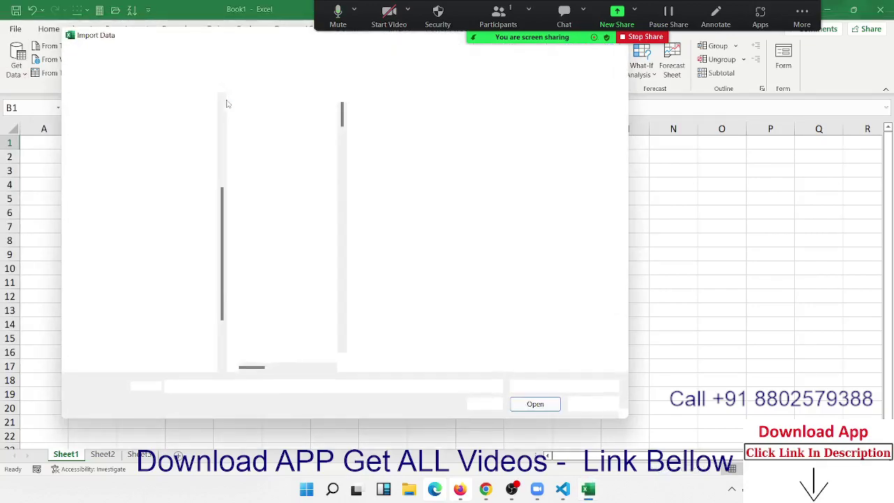
- Select the SData workbook in the file list and import it
{"action": "scroll", "coordinate": [267, 303], "scroll_direction": "down", "scroll_amount": 5}
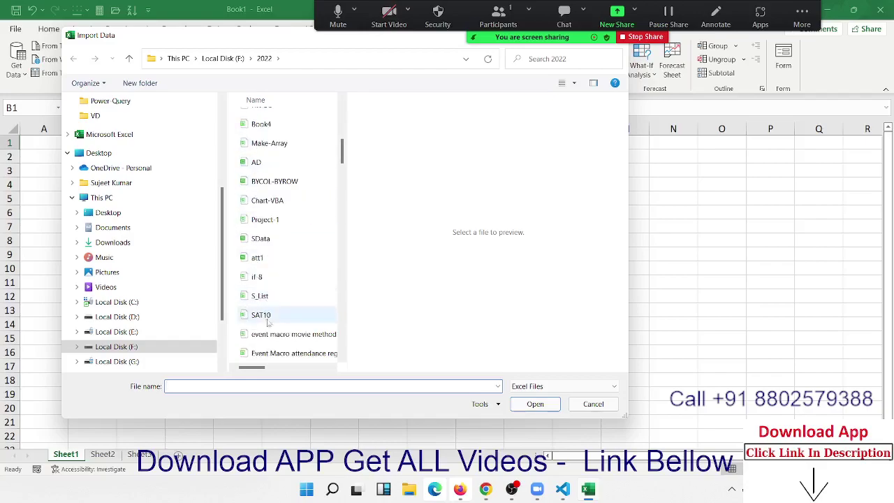
{"action": "left_click", "coordinate": [276, 242]}
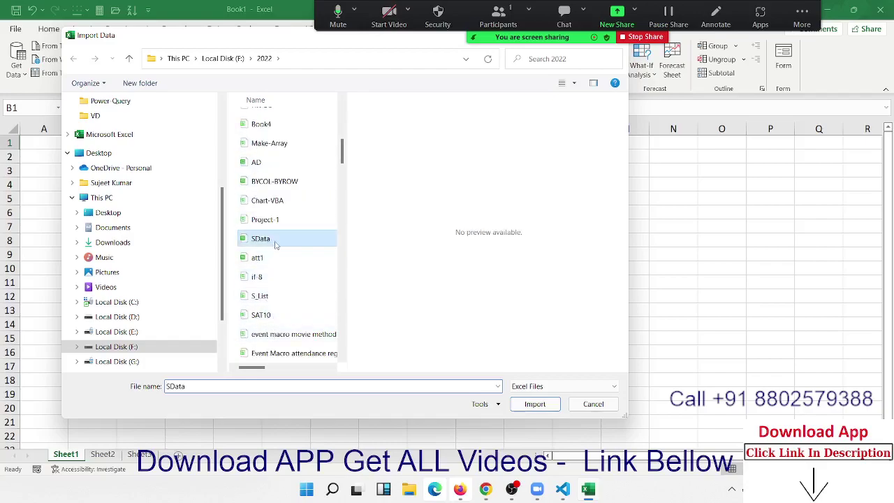
{"action": "left_click", "coordinate": [547, 403]}
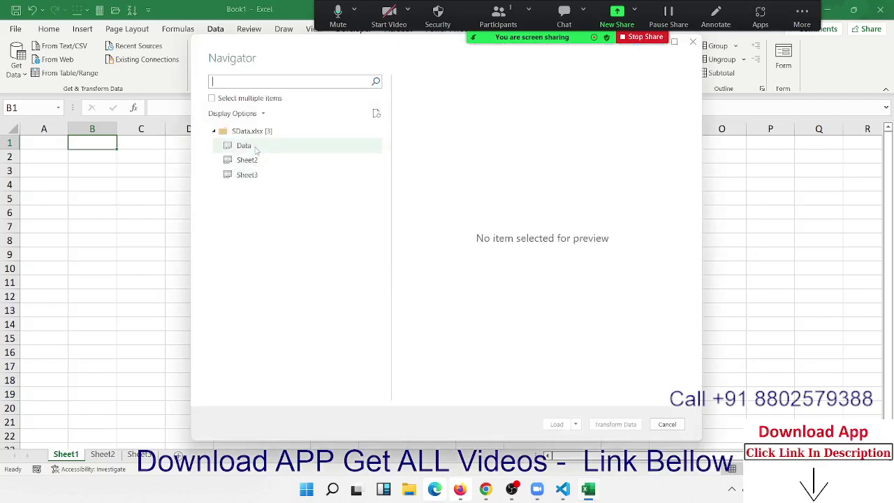
- Preview the Data sheet and open it in Power Query with Transform Data
{"action": "left_click", "coordinate": [256, 148]}
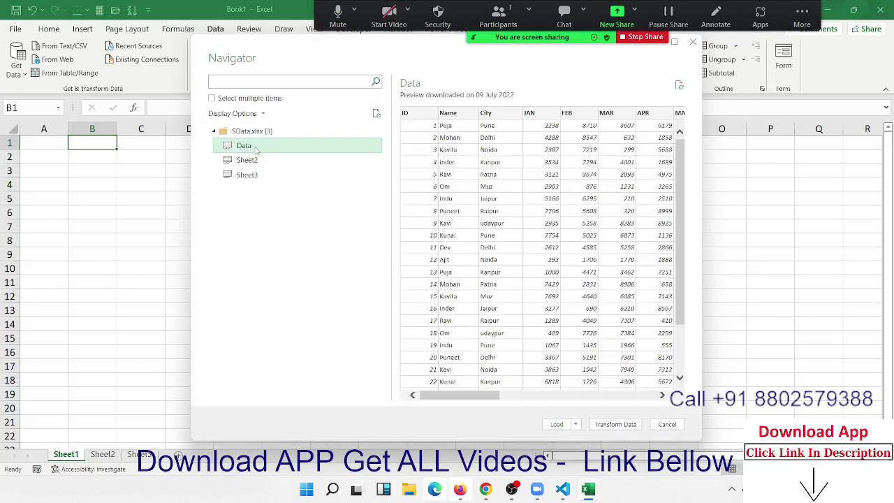
{"action": "left_click", "coordinate": [633, 426]}
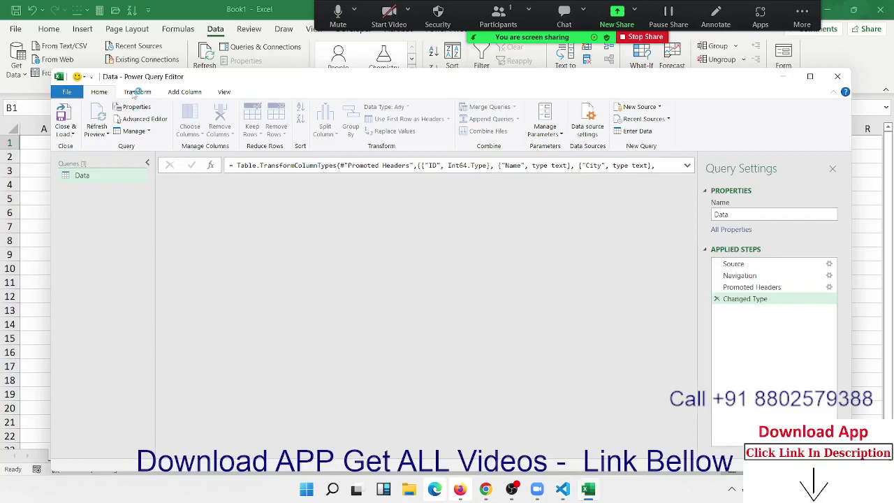
- Browse the Add Column, View and Home tabs and dismiss the out-of-date preview notice
{"action": "left_click", "coordinate": [184, 92]}
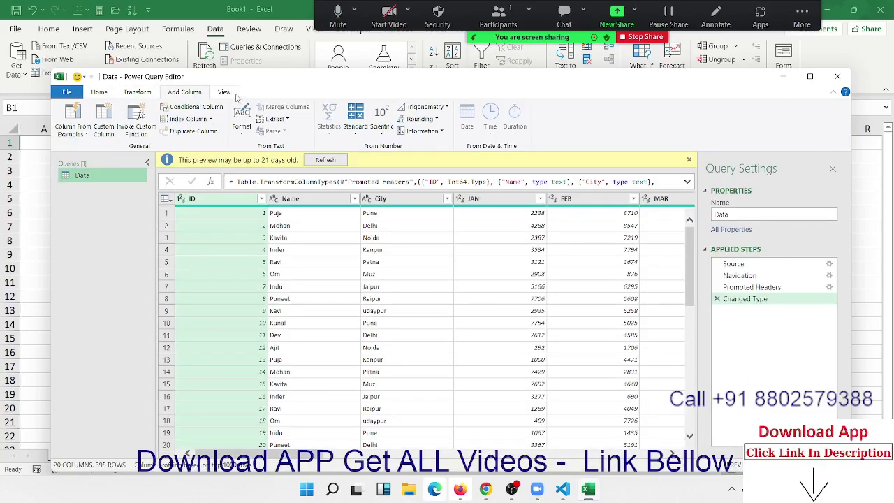
{"action": "left_click", "coordinate": [224, 93]}
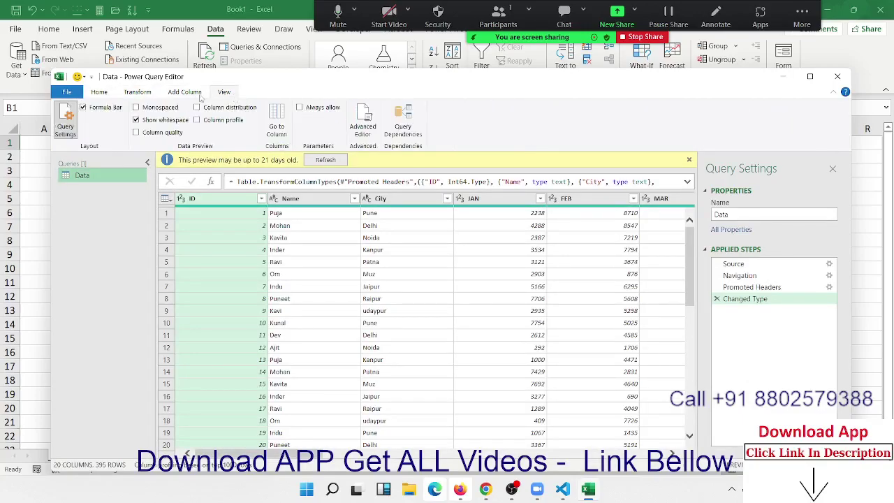
{"action": "left_click", "coordinate": [101, 93]}
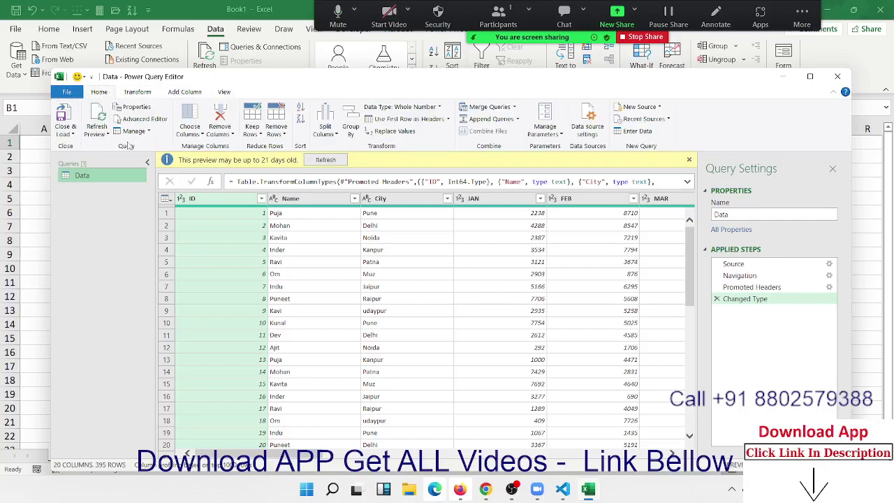
{"action": "left_click", "coordinate": [332, 160]}
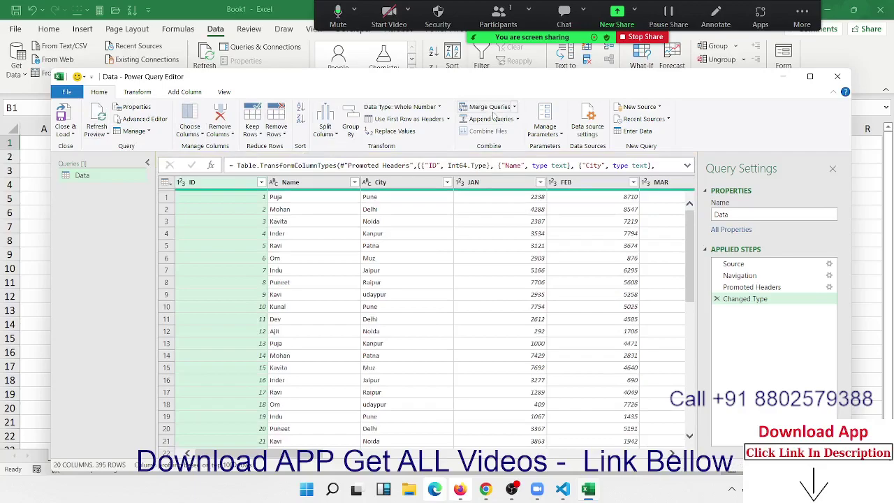
- Browse the Transform and Add Column tabs, scroll the grid right, and toggle whitespace display
{"action": "left_click", "coordinate": [138, 91]}
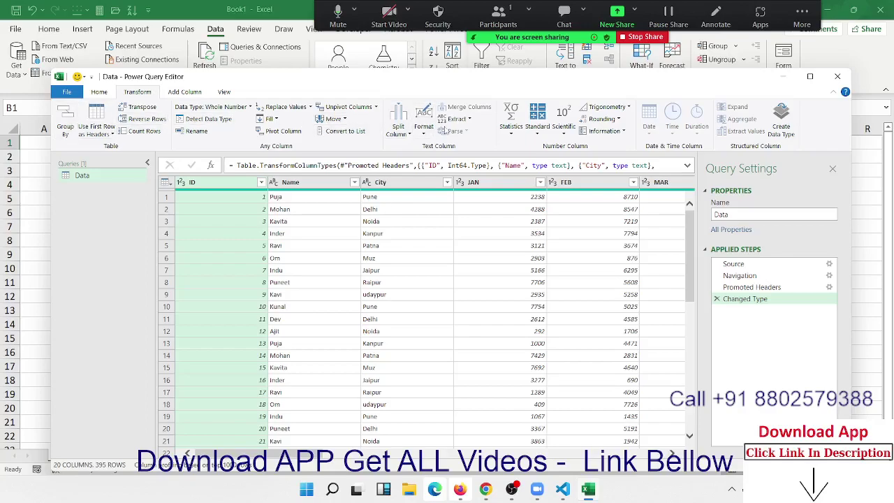
{"action": "left_click", "coordinate": [187, 95]}
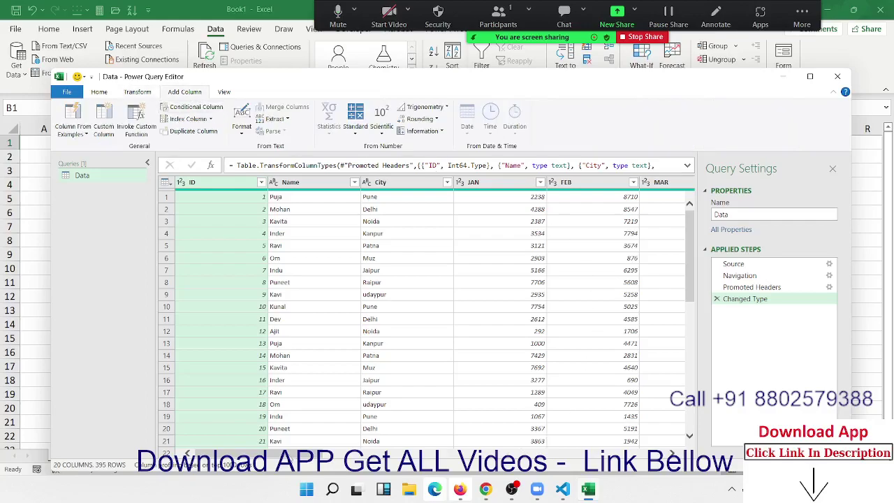
{"action": "mouse_move", "coordinate": [290, 456]}
{"action": "left_mouse_down"}
{"action": "mouse_move", "coordinate": [667, 453]}
{"action": "mouse_move", "coordinate": [225, 454]}
{"action": "left_mouse_up"}
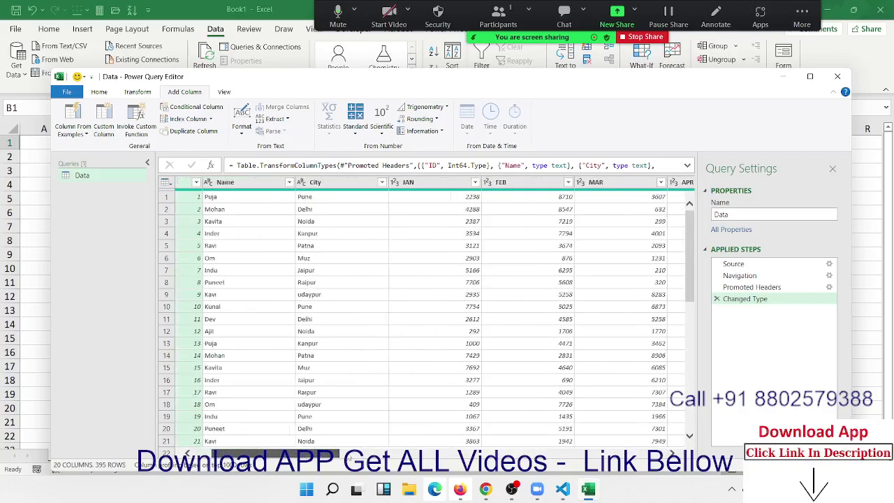
{"action": "left_click_drag", "start_coordinate": [225, 454], "coordinate": [576, 467]}
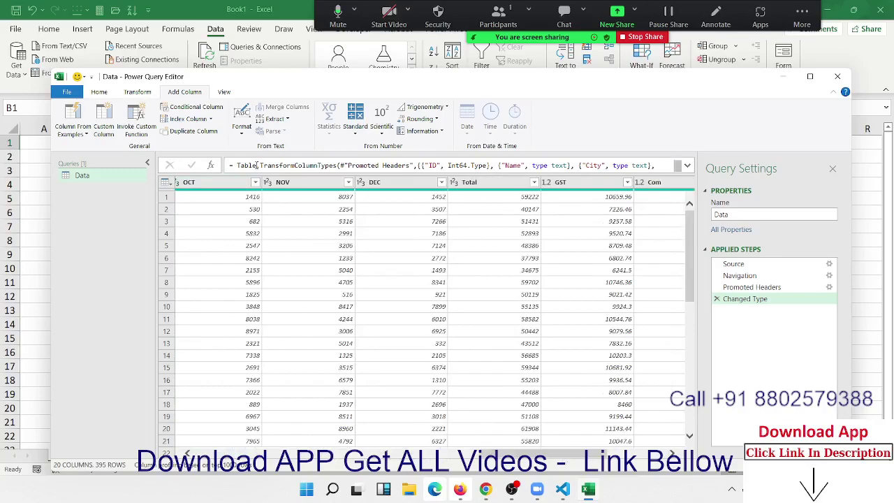
{"action": "left_click", "coordinate": [224, 91]}
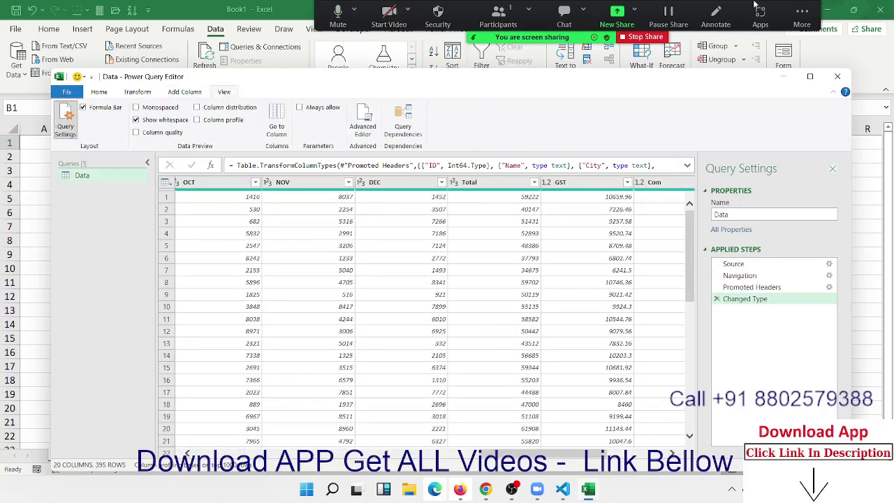
{"action": "left_click", "coordinate": [156, 123]}
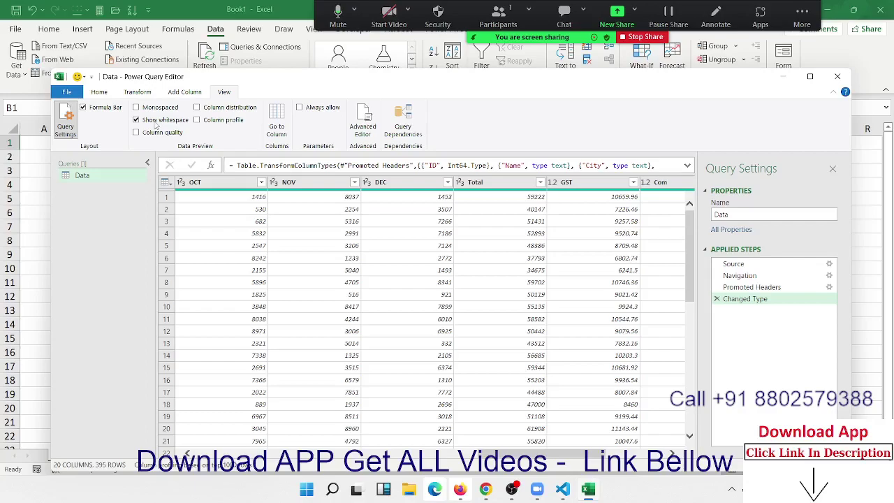
{"action": "left_click", "coordinate": [102, 96]}
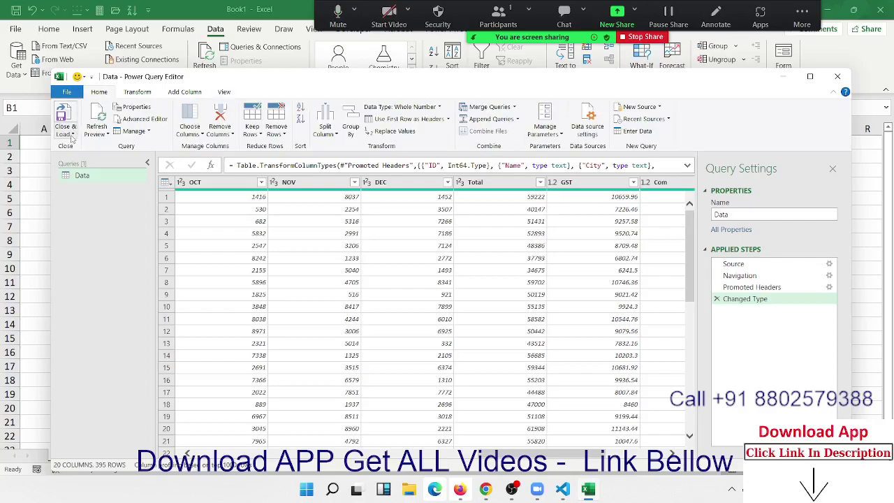
- Inspect the NOV 5316 and Total 37793 cells and check Close & Load choices without loading
{"action": "left_click", "coordinate": [322, 223]}
{"action": "left_click", "coordinate": [461, 258]}
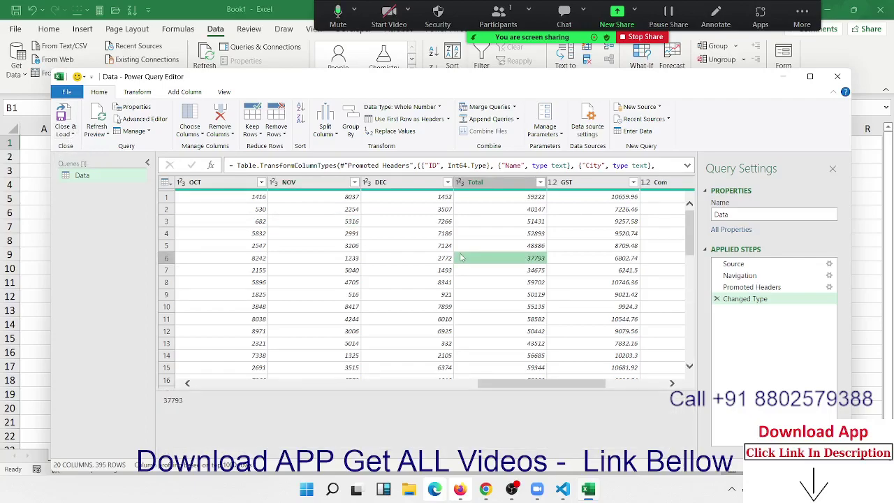
{"action": "scroll", "coordinate": [374, 314], "scroll_direction": "down", "scroll_amount": 3}
{"action": "scroll", "coordinate": [374, 315], "scroll_direction": "up", "scroll_amount": 3}
{"action": "left_click", "coordinate": [61, 134]}
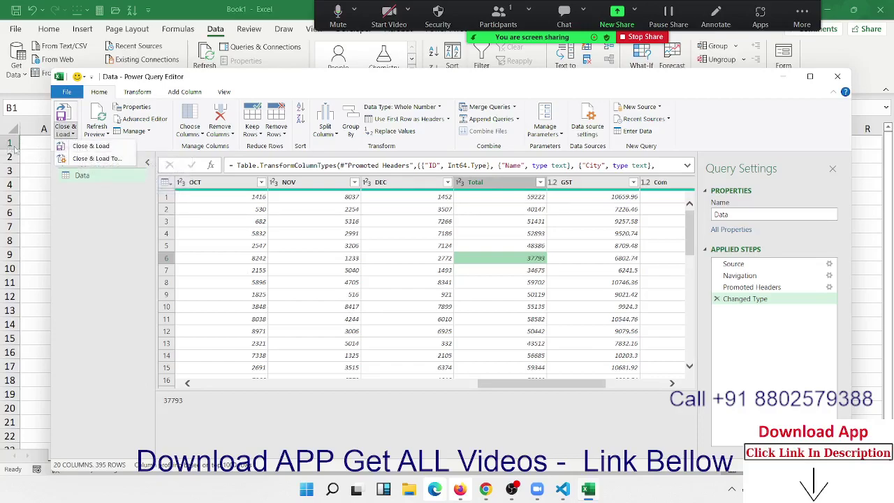
{"action": "left_click", "coordinate": [304, 313]}
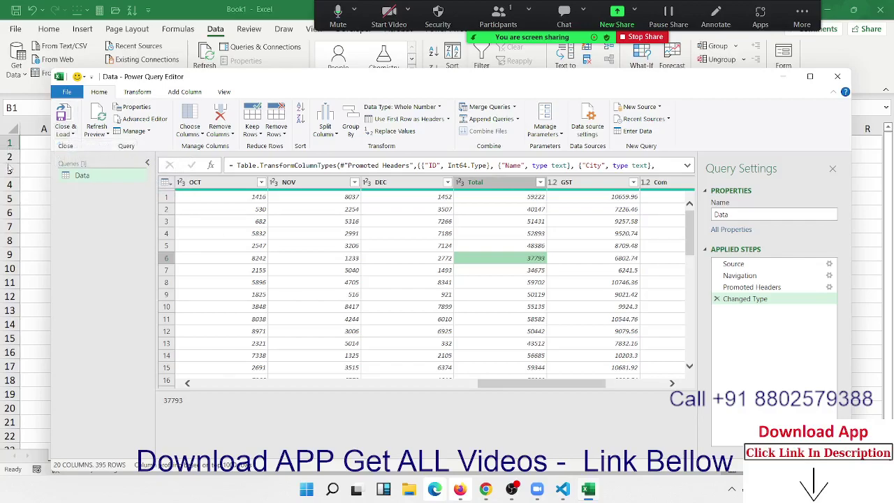
{"action": "left_click", "coordinate": [65, 133]}
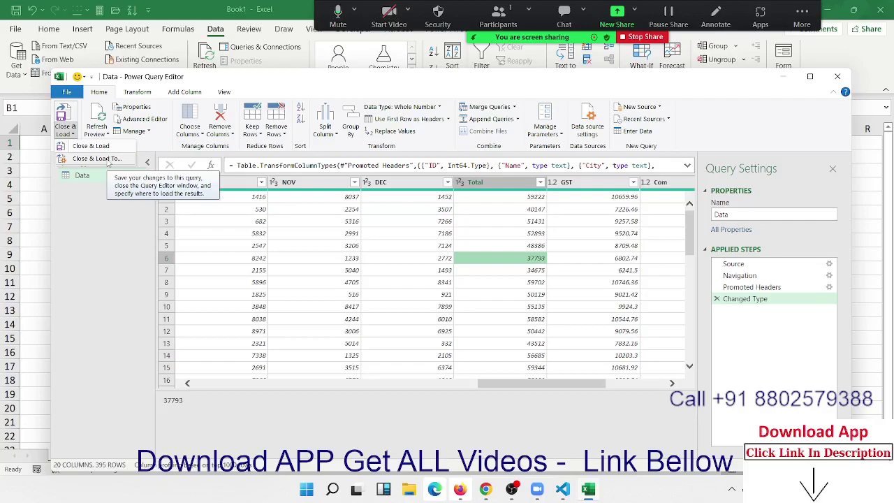
{"action": "left_click", "coordinate": [267, 224]}
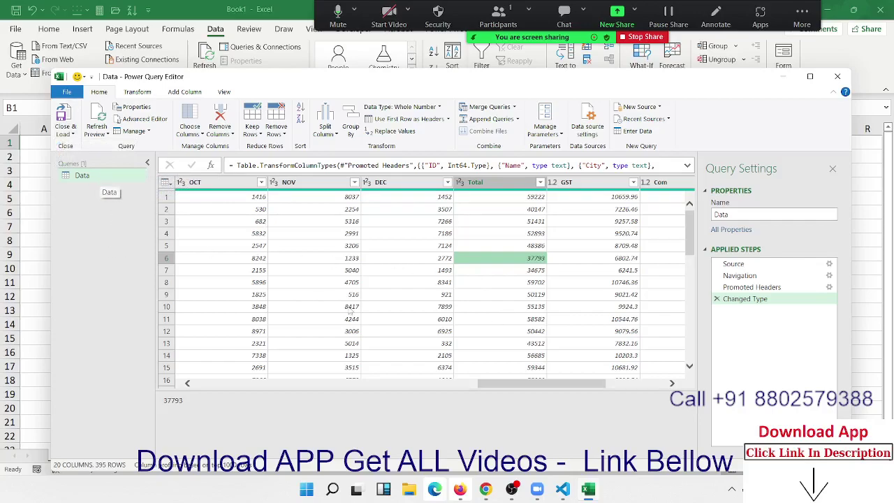
- Inspect the OCT value 2155, then view the Data query at its Source step
{"action": "left_click", "coordinate": [347, 296]}
{"action": "left_click", "coordinate": [238, 273]}
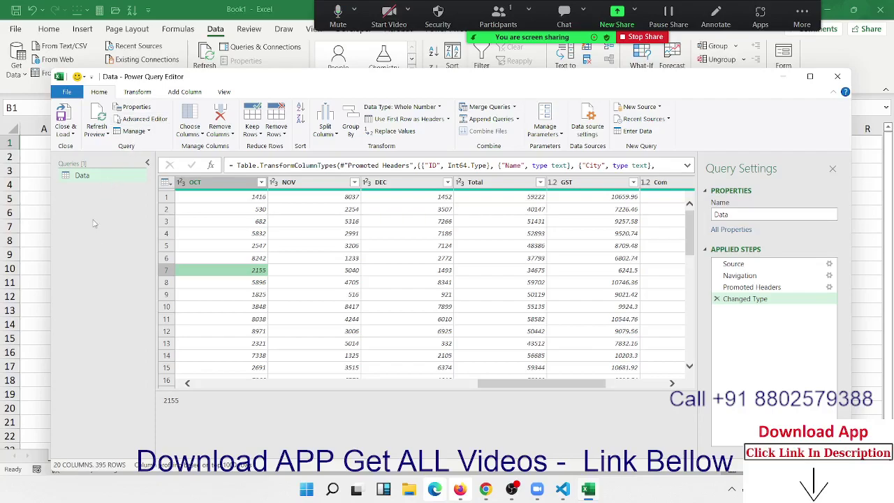
{"action": "left_click", "coordinate": [95, 178]}
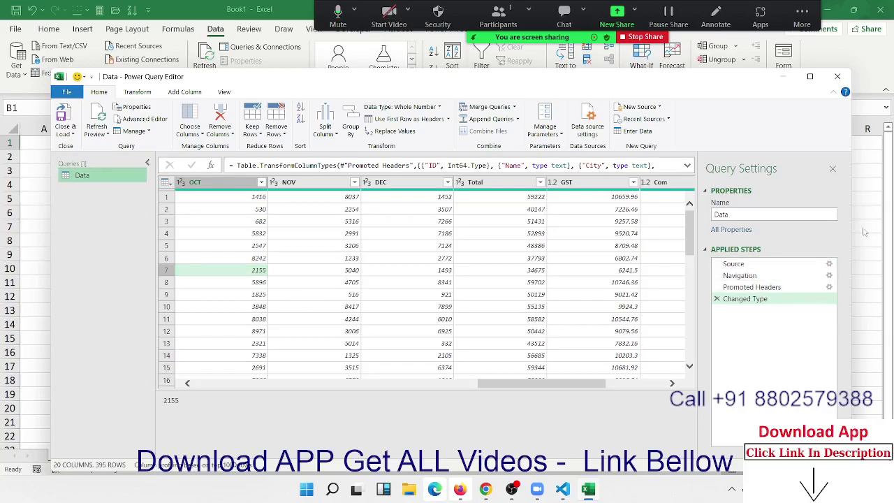
{"action": "left_click", "coordinate": [774, 270]}
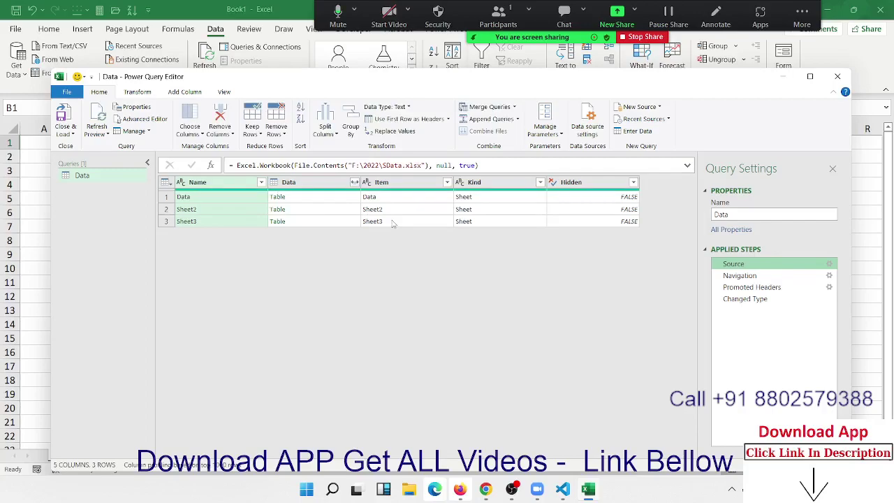
- Compare the Navigation and Promoted Headers previews, ending back at the Changed Type step
{"action": "left_click", "coordinate": [735, 276]}
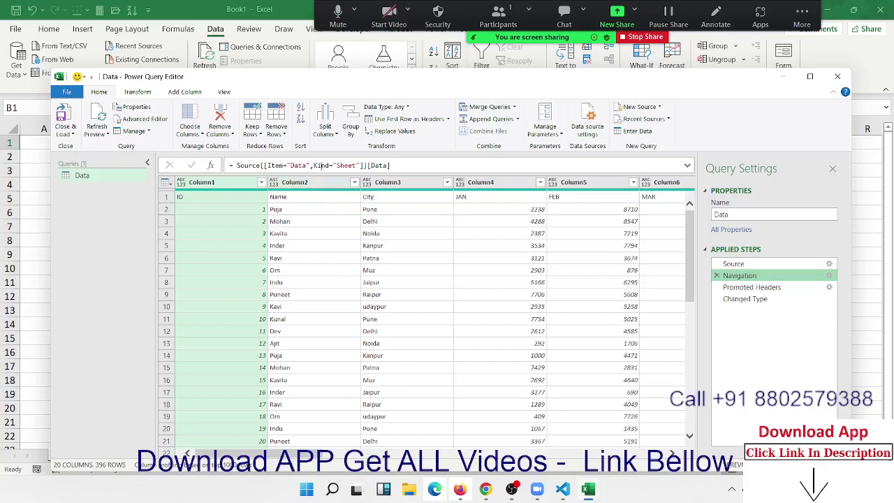
{"action": "left_click", "coordinate": [744, 287]}
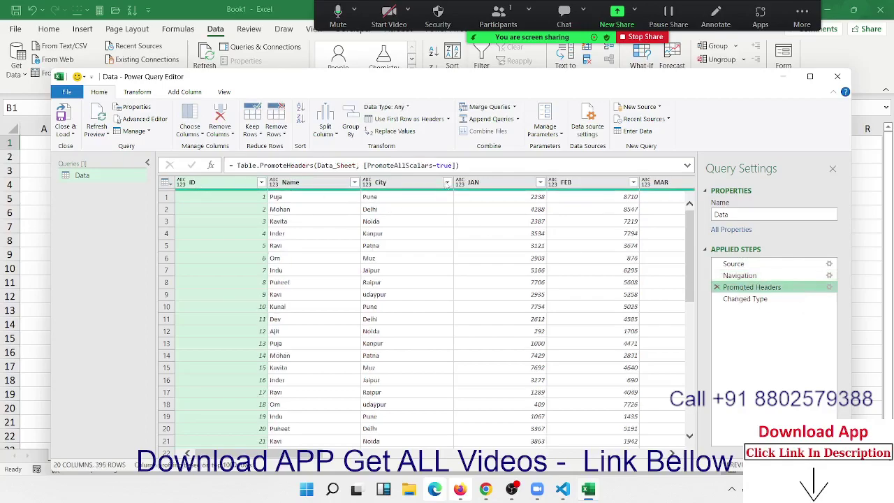
{"action": "left_click", "coordinate": [741, 275]}
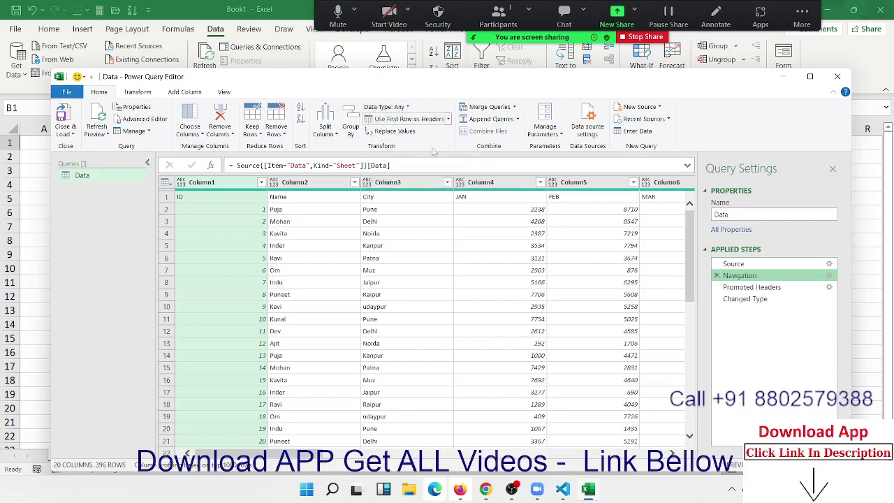
{"action": "left_click", "coordinate": [766, 287]}
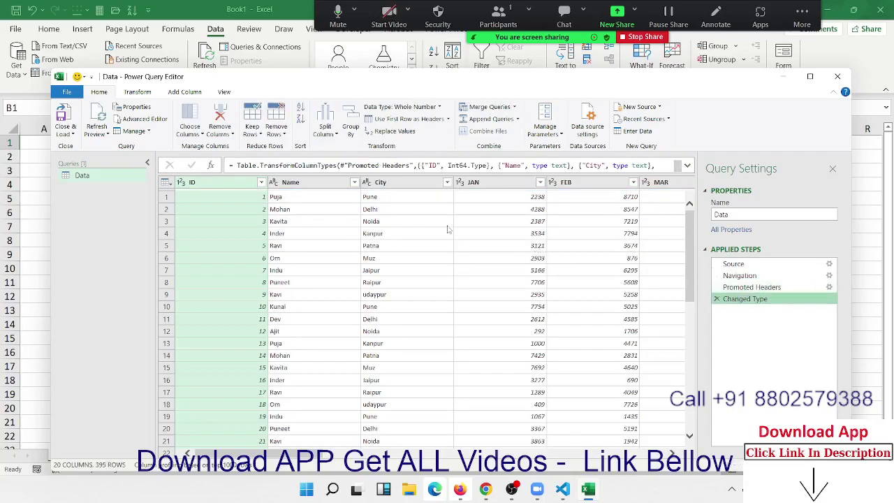
{"action": "left_click", "coordinate": [732, 288]}
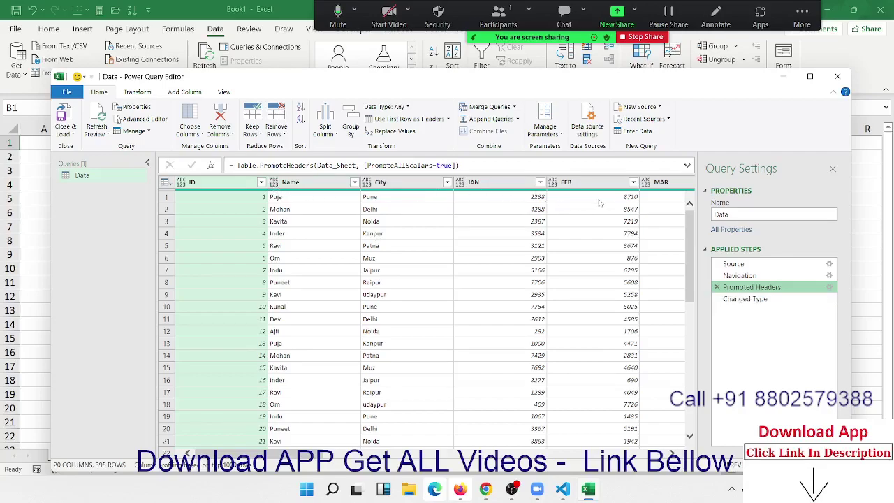
{"action": "left_click", "coordinate": [750, 299]}
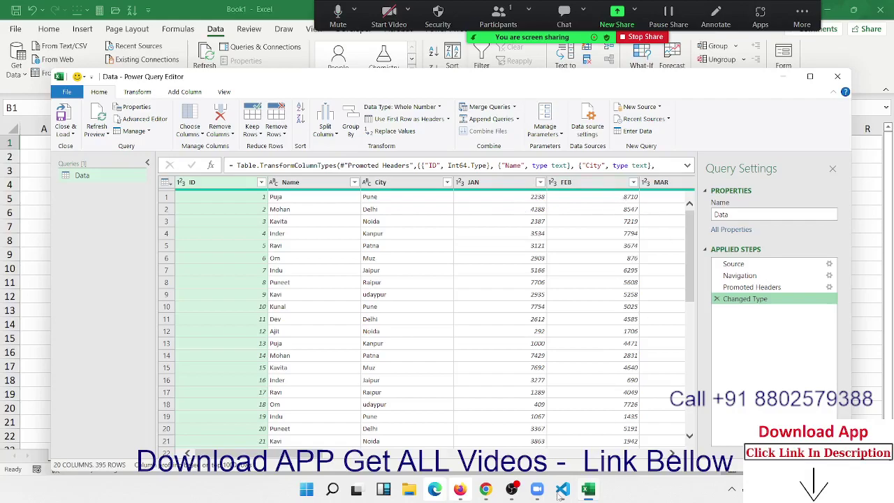
{"action": "mouse_move", "coordinate": [289, 455]}
{"action": "left_mouse_down"}
{"action": "mouse_move", "coordinate": [490, 454]}
{"action": "mouse_move", "coordinate": [450, 458]}
{"action": "left_mouse_up"}
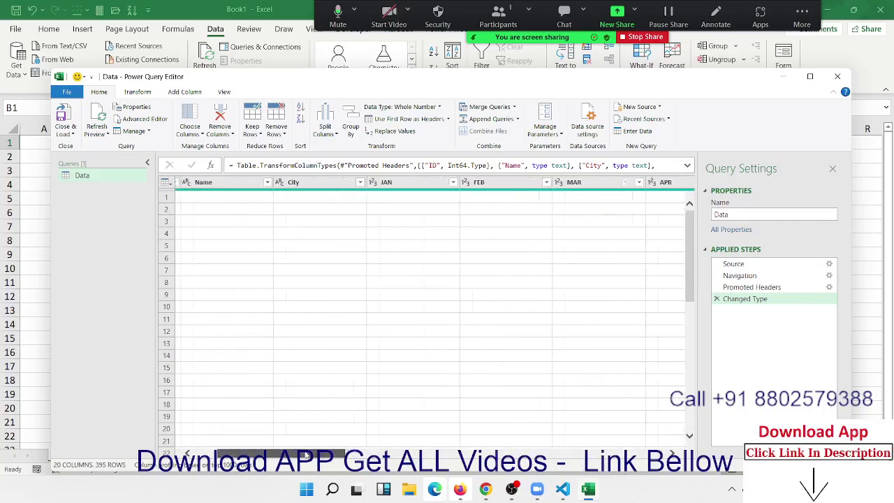
{"action": "left_click_drag", "start_coordinate": [450, 458], "coordinate": [290, 455]}
{"action": "left_click", "coordinate": [196, 401]}
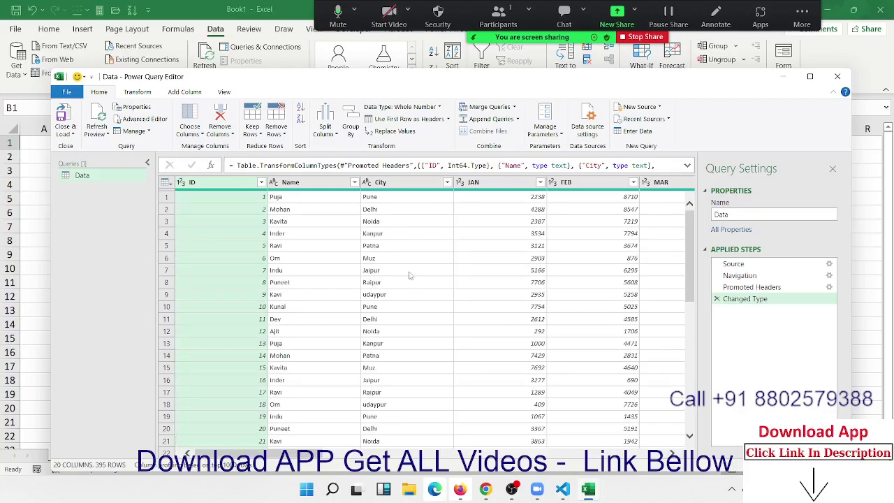
{"action": "left_click", "coordinate": [464, 185]}
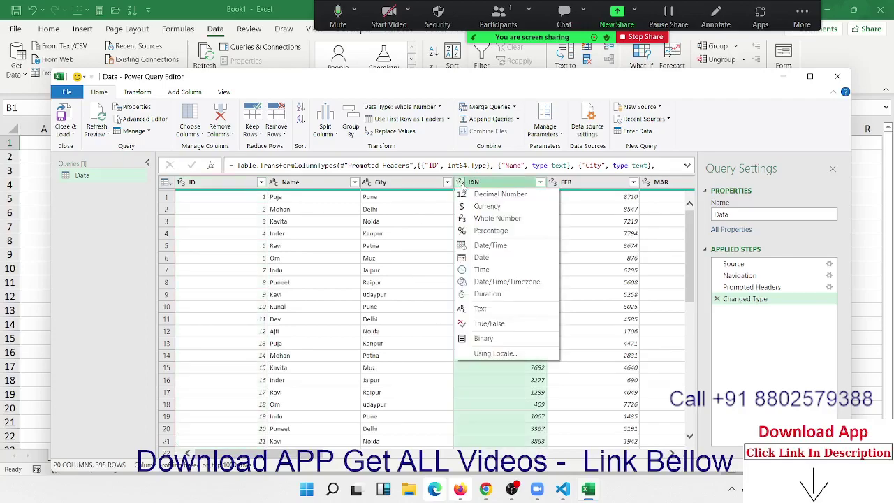
{"action": "left_click", "coordinate": [419, 296]}
{"action": "left_click", "coordinate": [499, 308]}
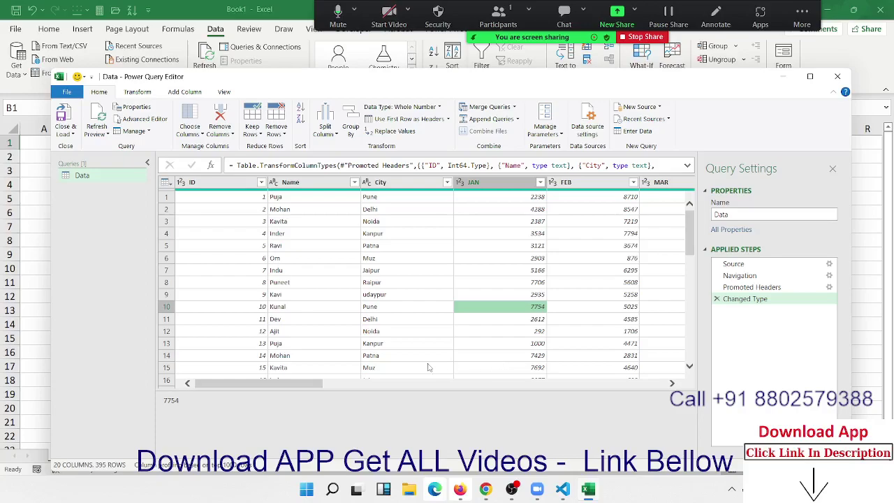
{"action": "mouse_move", "coordinate": [283, 385]}
{"action": "left_mouse_down"}
{"action": "mouse_move", "coordinate": [376, 401]}
{"action": "mouse_move", "coordinate": [613, 405]}
{"action": "mouse_move", "coordinate": [303, 415]}
{"action": "left_mouse_up"}
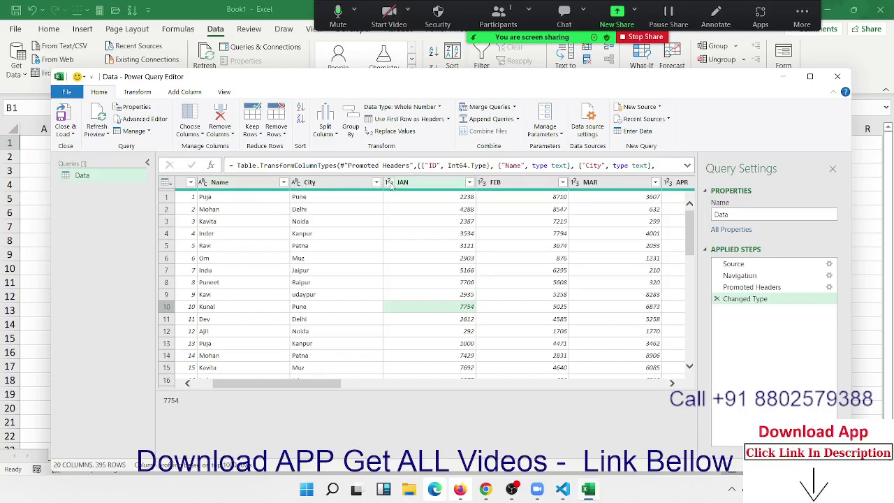
{"action": "left_click_drag", "start_coordinate": [294, 384], "coordinate": [602, 385]}
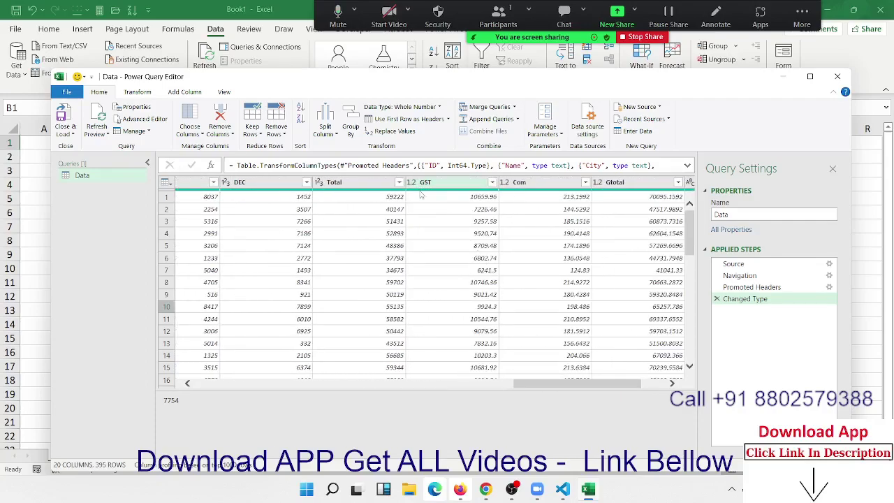
{"action": "left_click", "coordinate": [672, 383]}
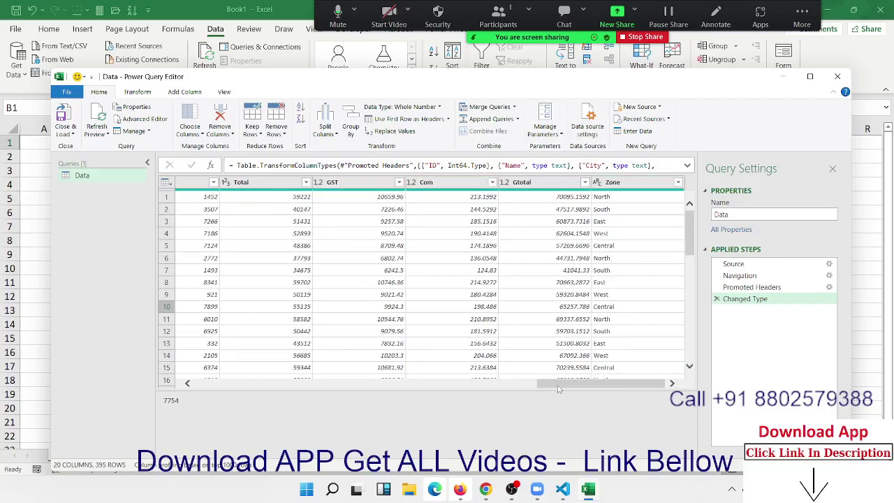
{"action": "left_click_drag", "start_coordinate": [560, 386], "coordinate": [213, 386]}
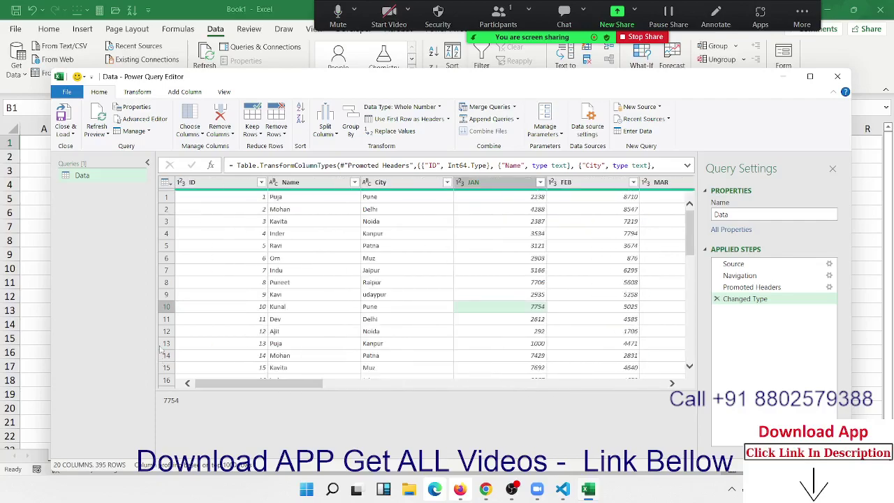
{"action": "left_click", "coordinate": [272, 221]}
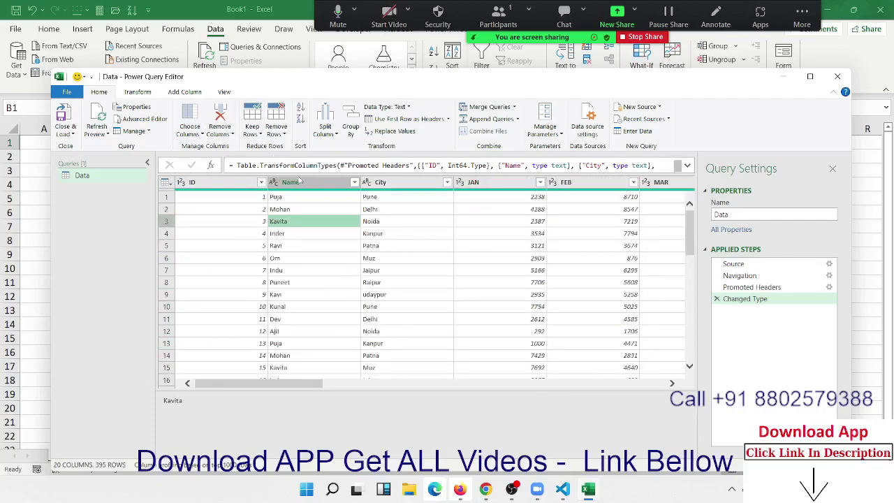
{"action": "left_click", "coordinate": [273, 183]}
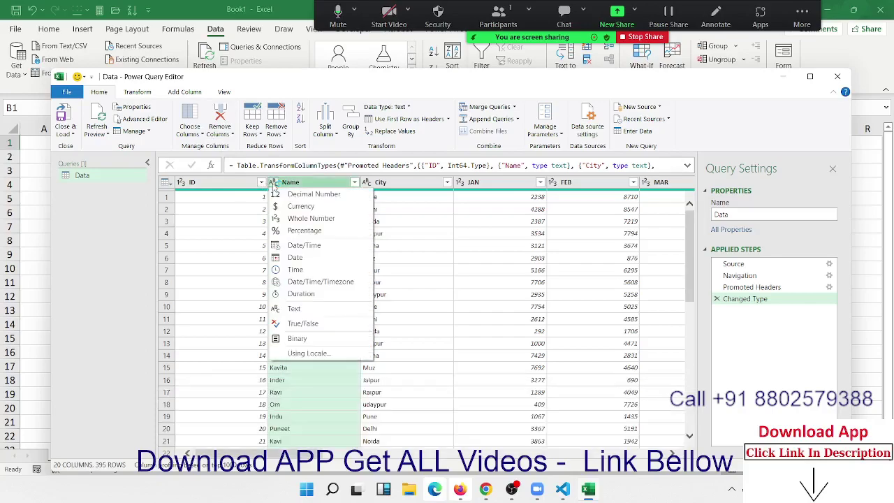
- Inspect the JAN values 1000 and 3121 and the FEB value 3674 in the grid
{"action": "left_click", "coordinate": [543, 348]}
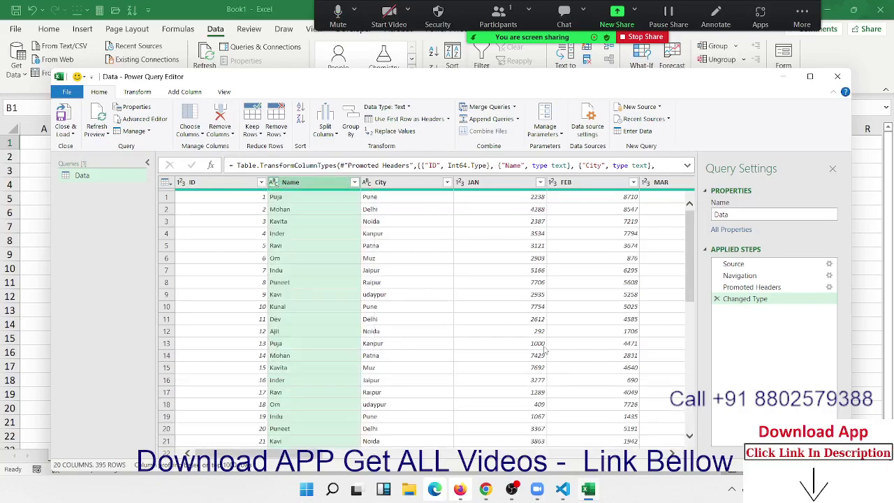
{"action": "left_click", "coordinate": [544, 348]}
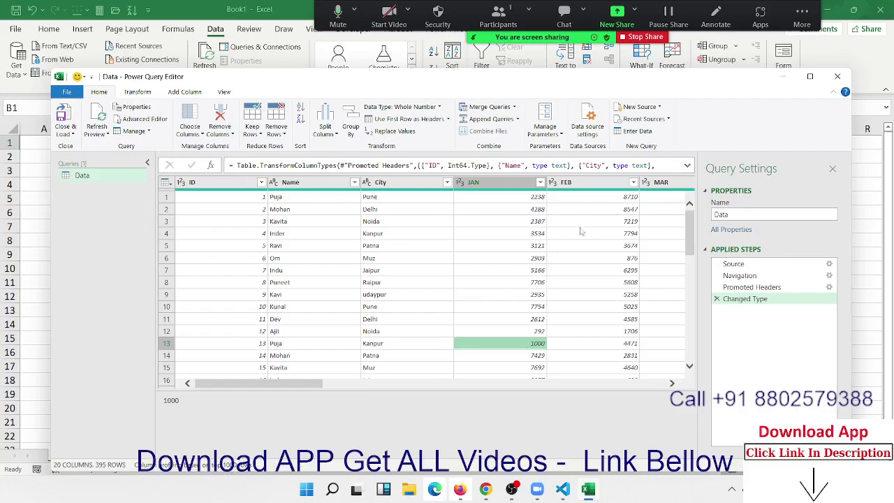
{"action": "left_click", "coordinate": [569, 248]}
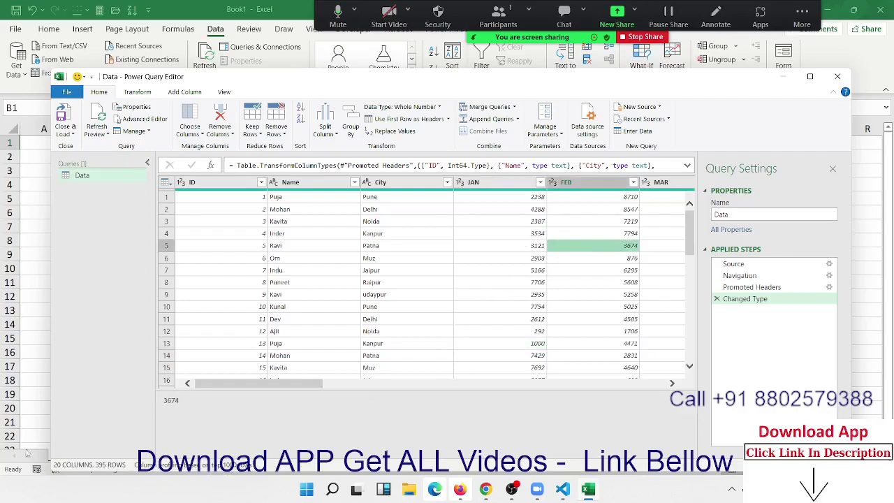
{"action": "left_click", "coordinate": [520, 245]}
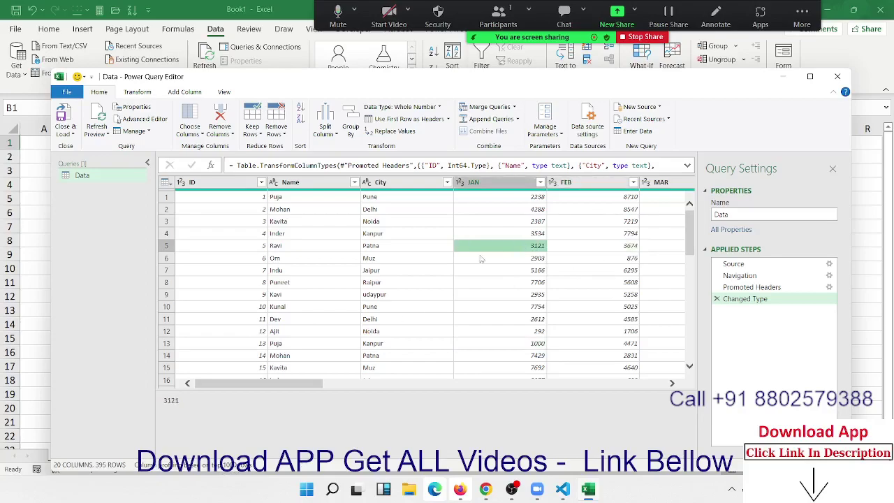
{"action": "double_click", "coordinate": [171, 400]}
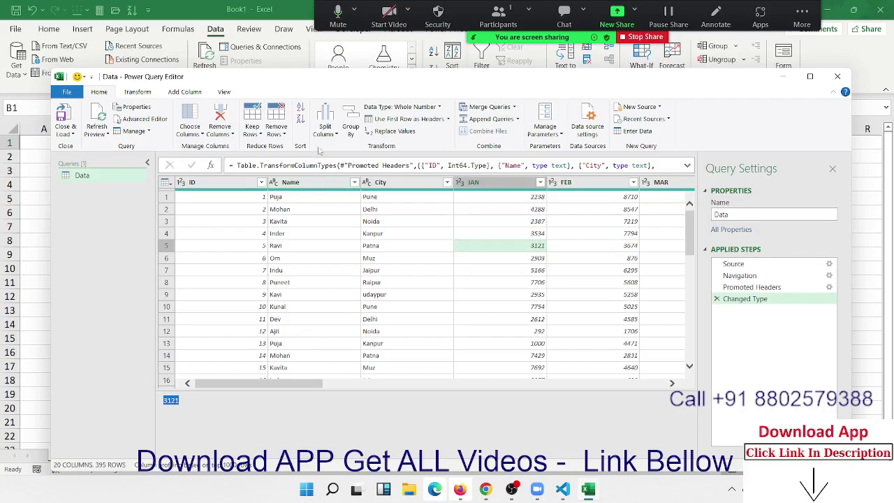
- Glance at the View options, select Patna in row 5, and preview the Source step
{"action": "left_click", "coordinate": [223, 91]}
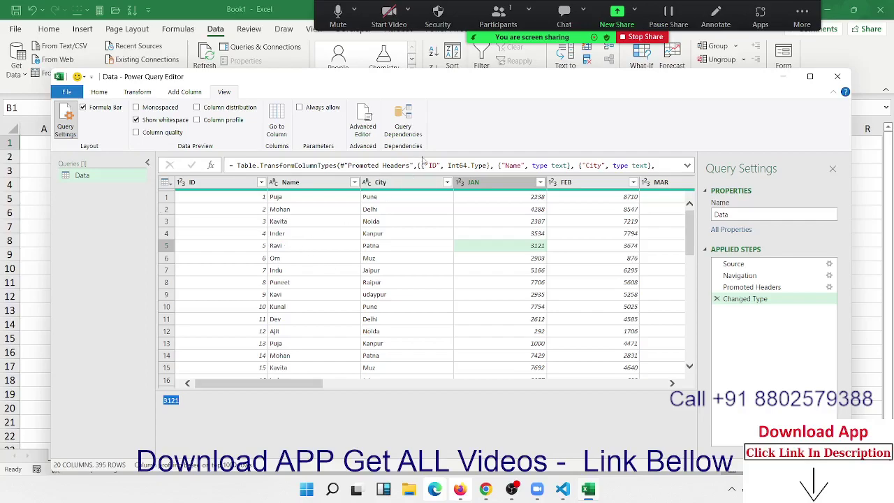
{"action": "left_click", "coordinate": [104, 94]}
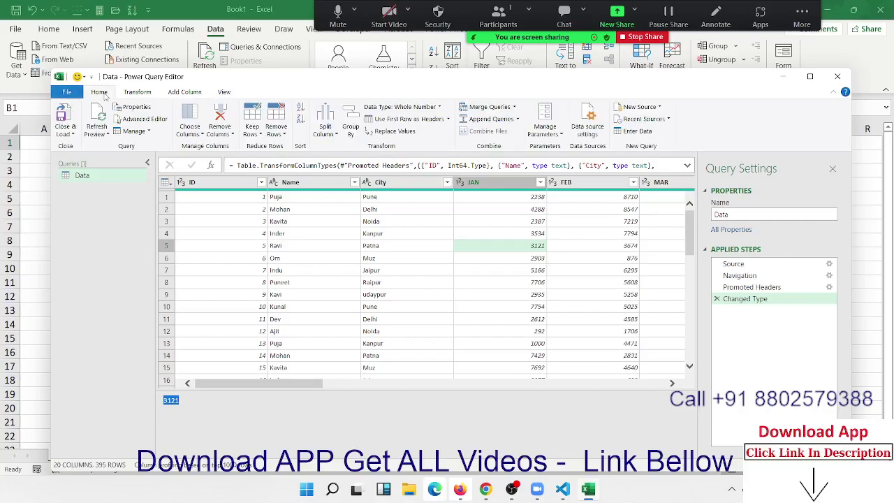
{"action": "left_click", "coordinate": [354, 368]}
{"action": "left_click", "coordinate": [365, 248]}
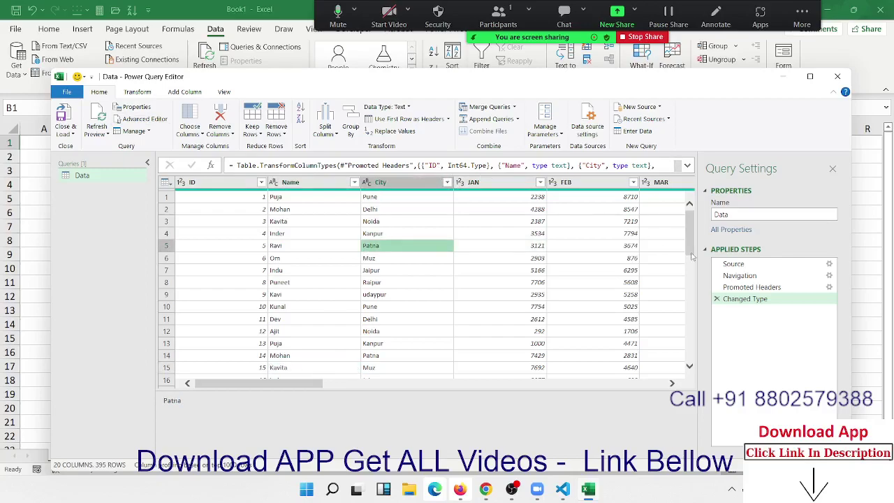
{"action": "left_click", "coordinate": [734, 263]}
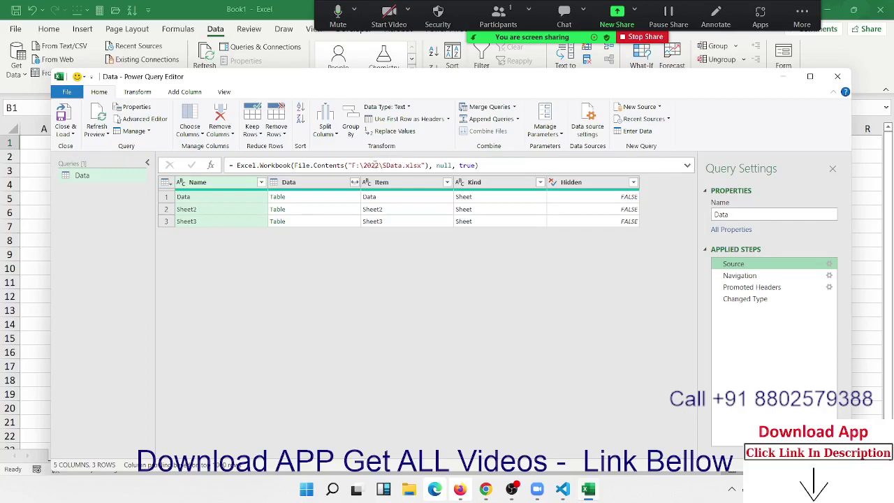
{"action": "left_click", "coordinate": [688, 167]}
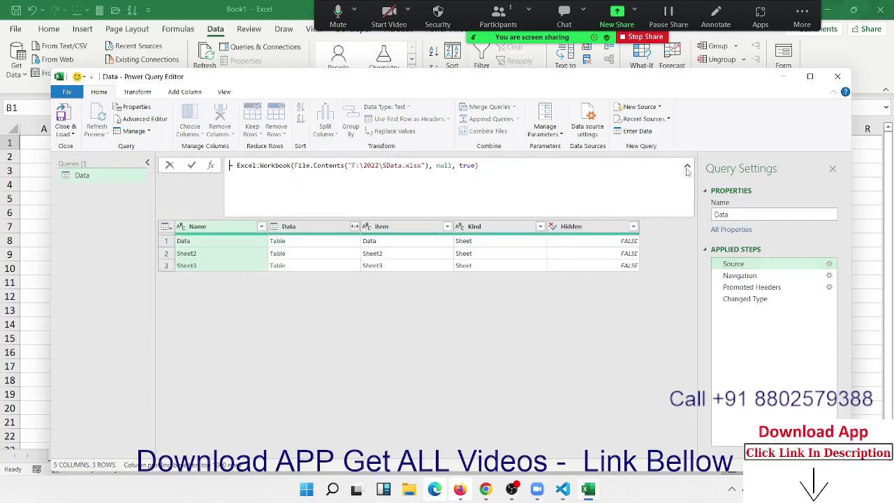
{"action": "left_click", "coordinate": [687, 168]}
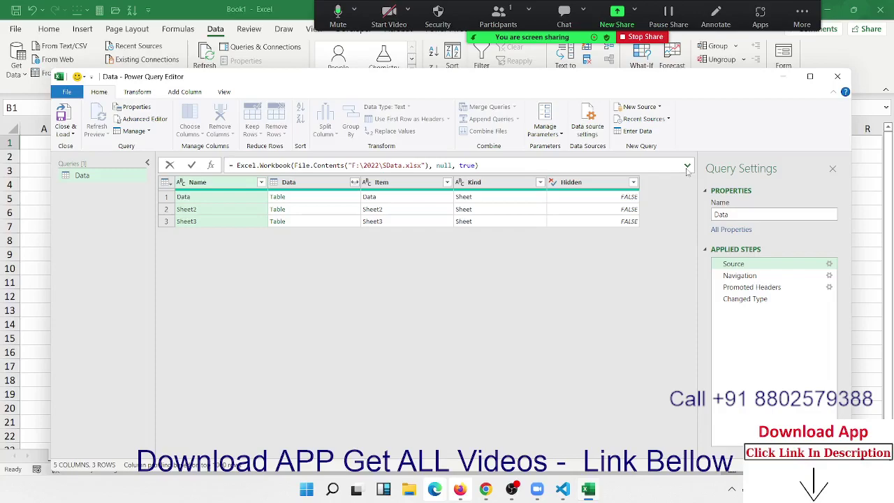
{"action": "left_click", "coordinate": [338, 222]}
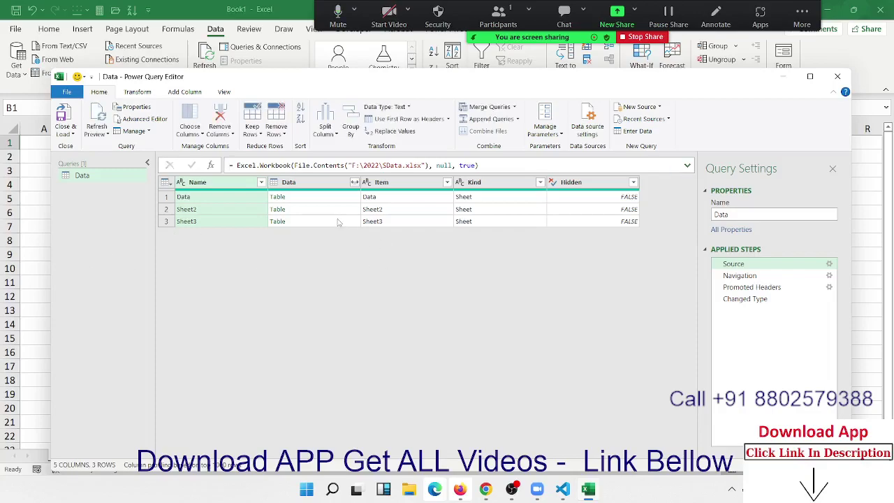
{"action": "left_click", "coordinate": [97, 139]}
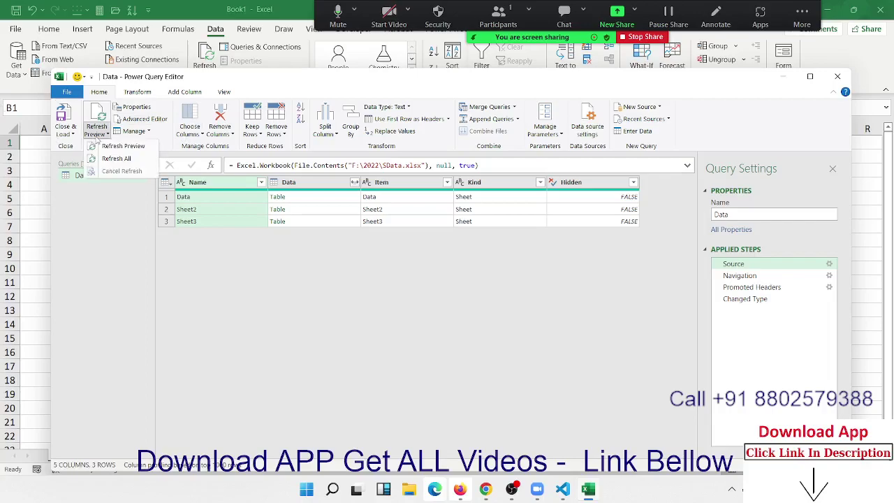
{"action": "left_click", "coordinate": [302, 214]}
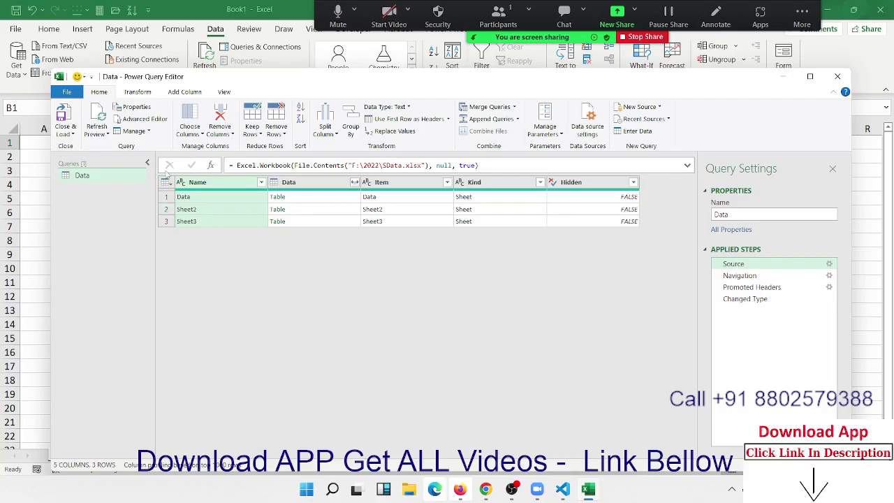
- Check the Data query's properties without changes and return the preview to Changed Type
{"action": "left_click", "coordinate": [131, 108]}
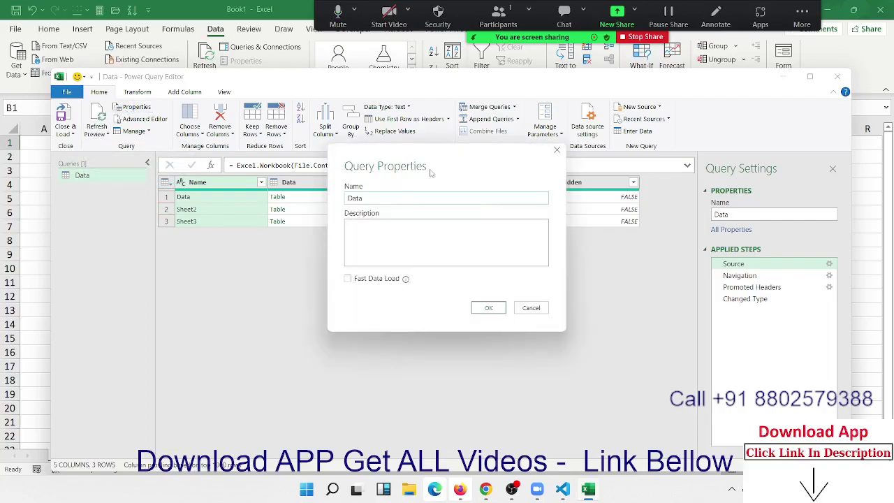
{"action": "left_click_drag", "start_coordinate": [419, 170], "coordinate": [230, 237]}
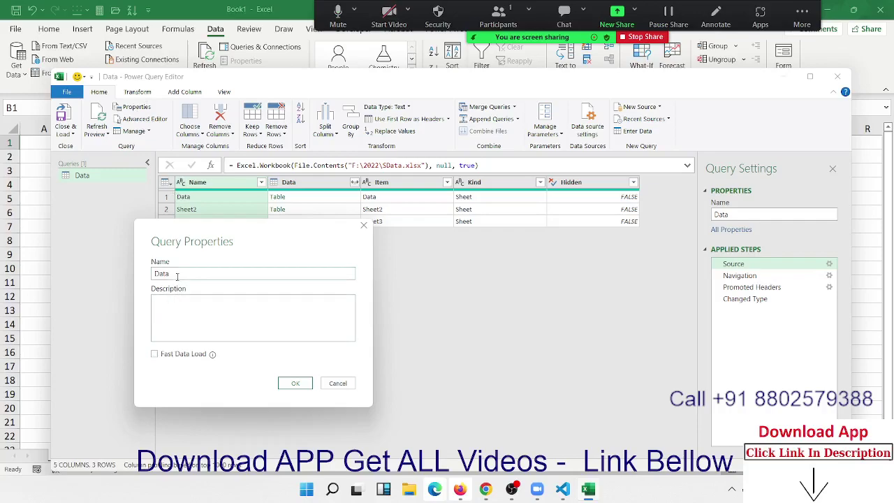
{"action": "left_click_drag", "start_coordinate": [177, 277], "coordinate": [147, 275]}
{"action": "left_click", "coordinate": [348, 387]}
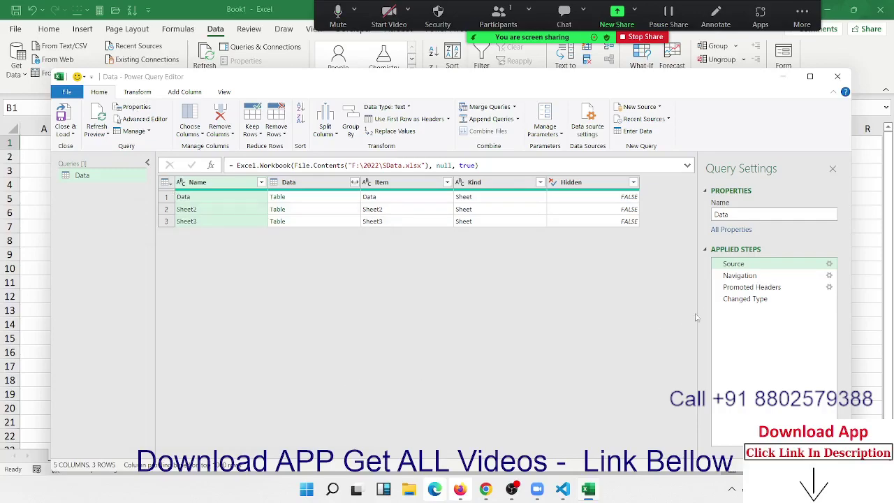
{"action": "left_click", "coordinate": [743, 300]}
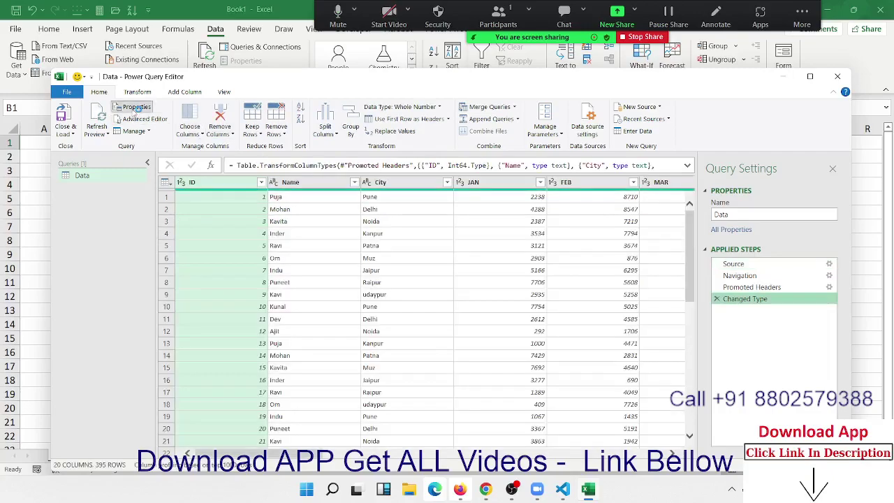
{"action": "left_click", "coordinate": [135, 108]}
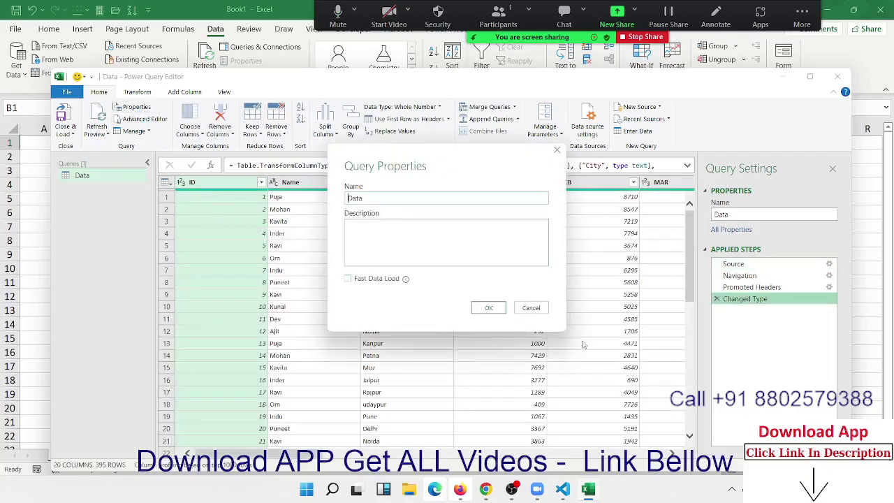
{"action": "left_click", "coordinate": [518, 310]}
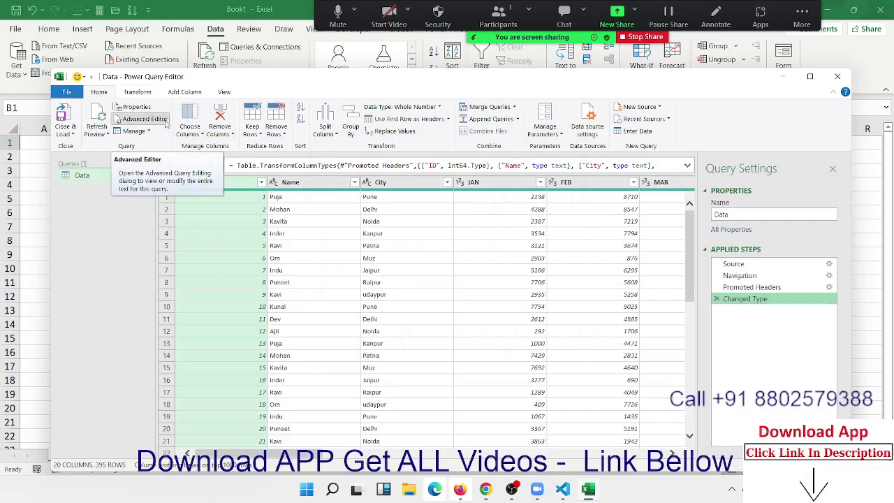
{"action": "left_click", "coordinate": [168, 120]}
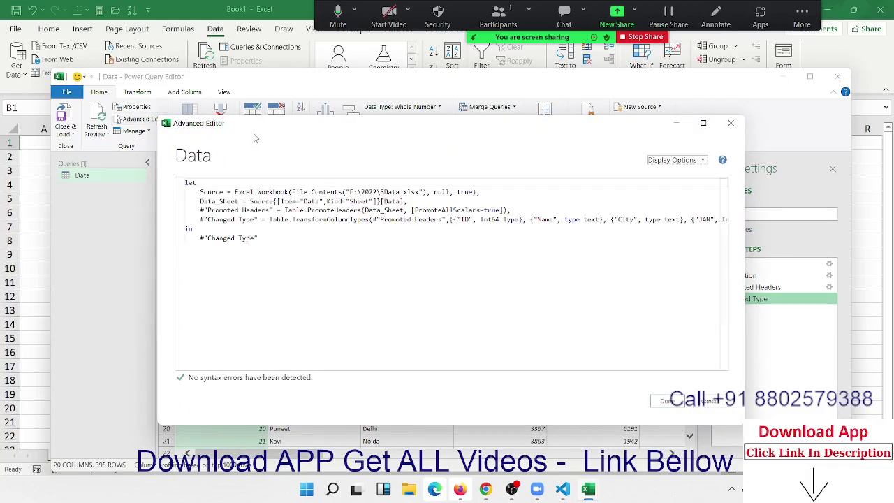
{"action": "left_click_drag", "start_coordinate": [280, 153], "coordinate": [225, 199]}
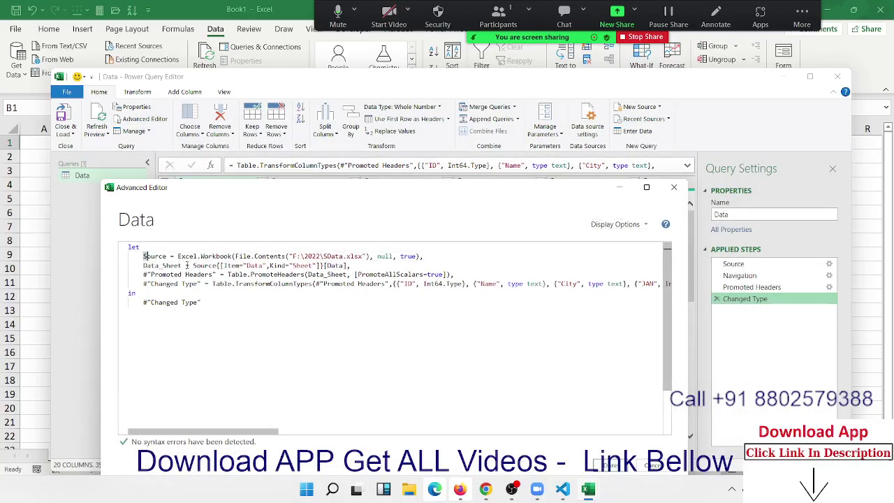
{"action": "left_click_drag", "start_coordinate": [144, 252], "coordinate": [497, 291]}
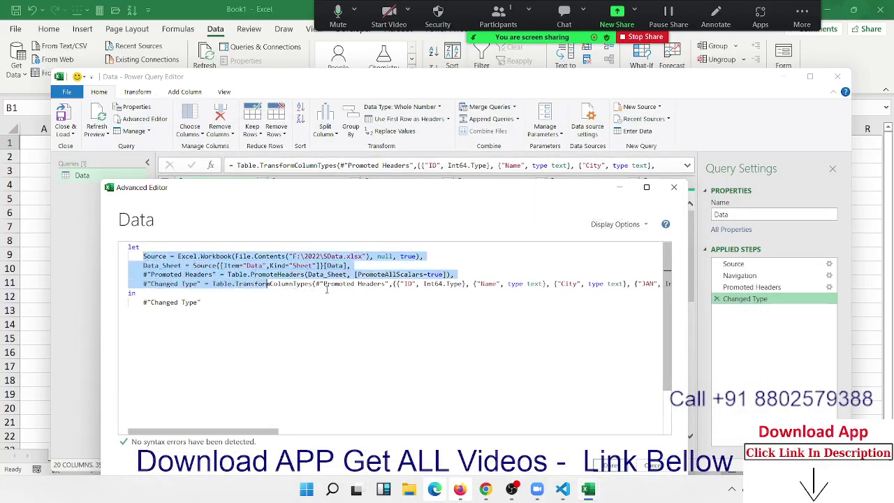
{"action": "left_click", "coordinate": [225, 306]}
{"action": "key", "text": "shift+Home"}
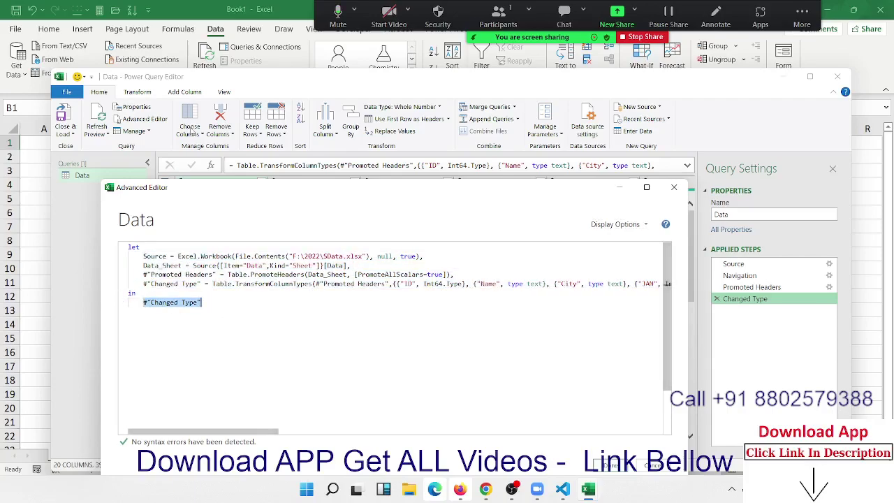
{"action": "left_click_drag", "start_coordinate": [245, 360], "coordinate": [129, 247]}
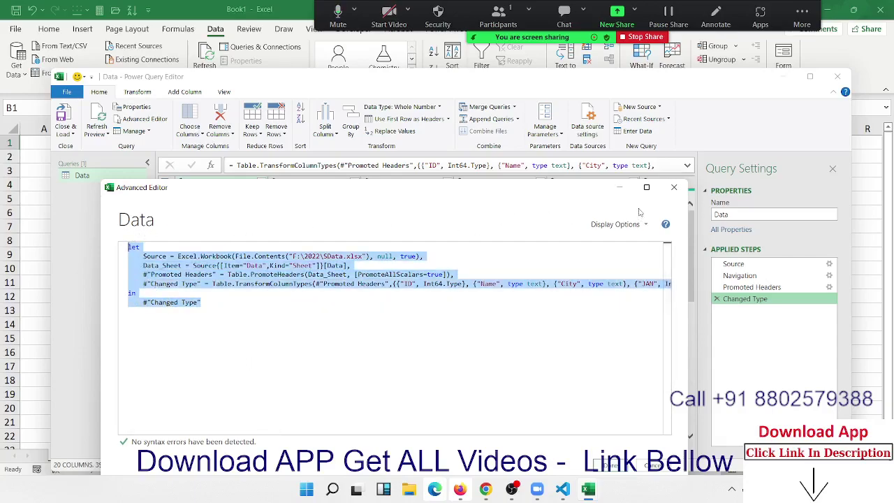
{"action": "left_click", "coordinate": [674, 191]}
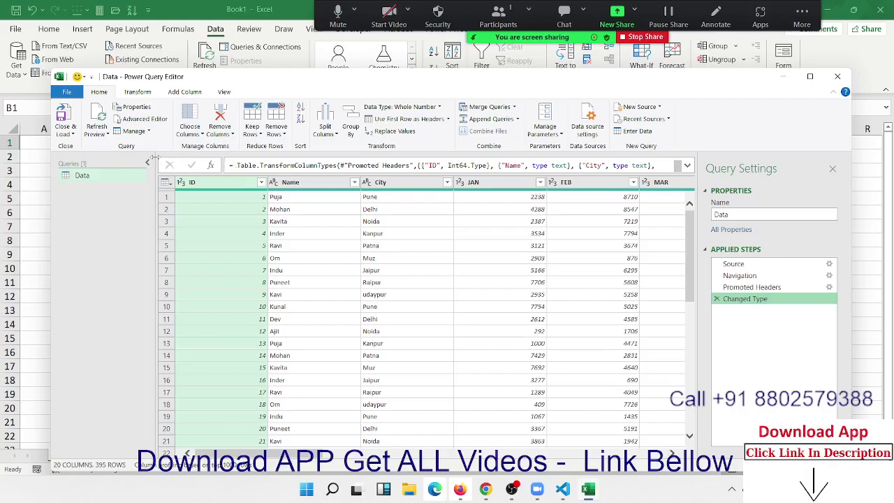
- Duplicate the Data query as Data (2) with Manage > Duplicate and make Data (2) active
{"action": "left_click", "coordinate": [149, 132]}
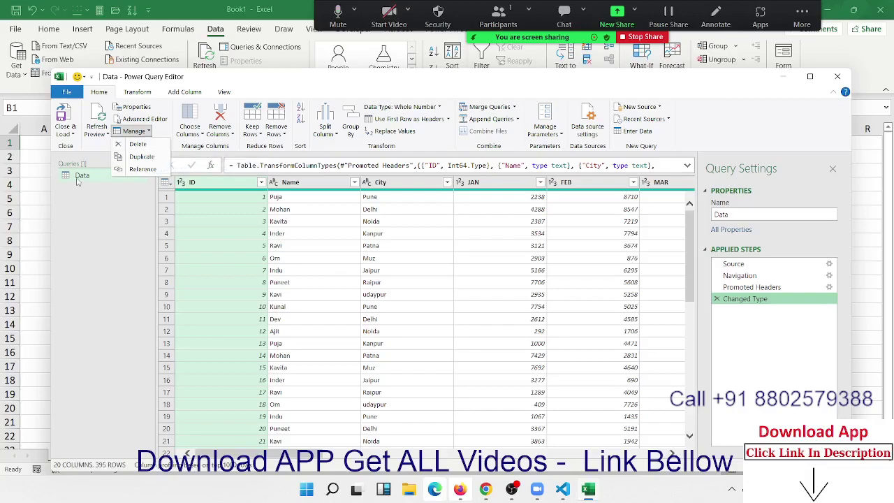
{"action": "right_click", "coordinate": [78, 181]}
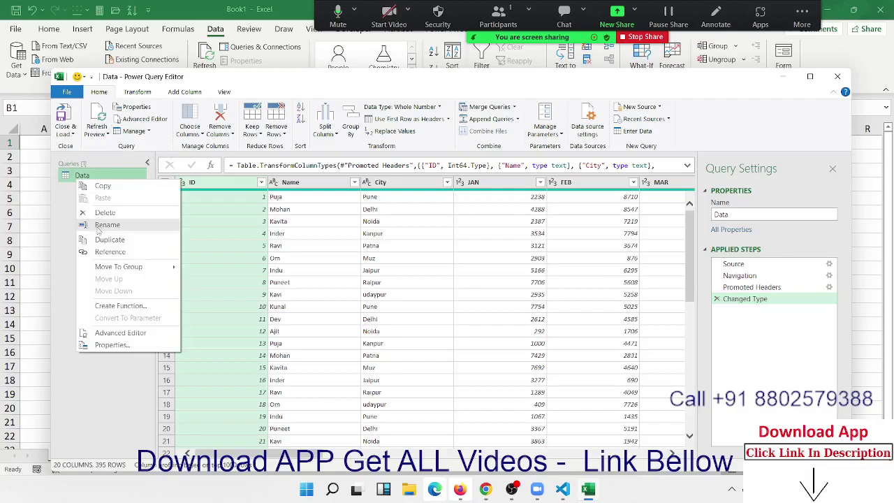
{"action": "left_click", "coordinate": [150, 133]}
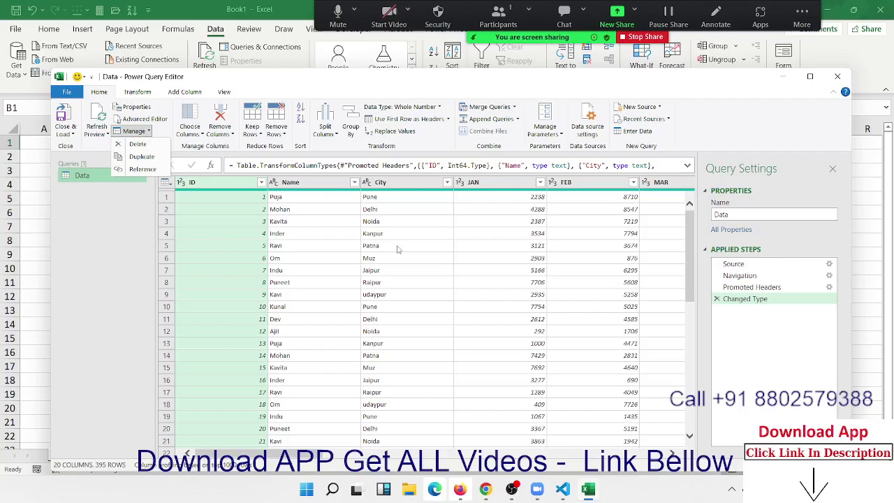
{"action": "left_click", "coordinate": [128, 160]}
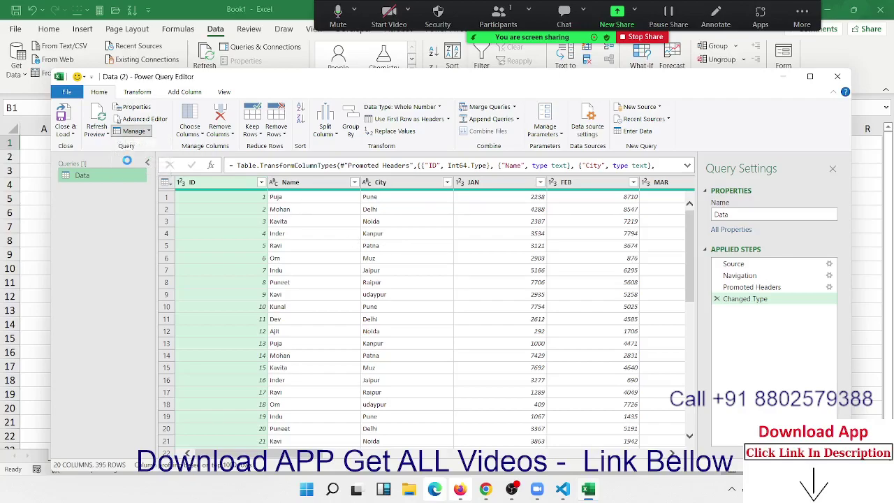
{"action": "left_click", "coordinate": [98, 176]}
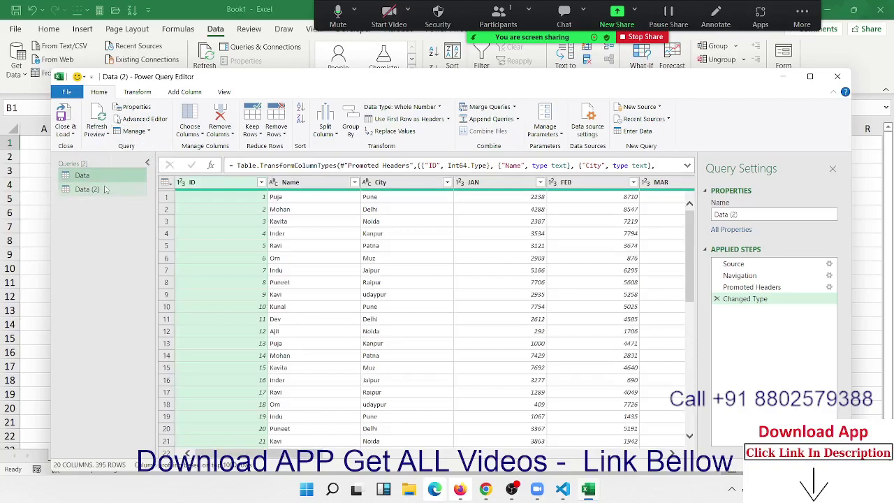
{"action": "left_click", "coordinate": [87, 189]}
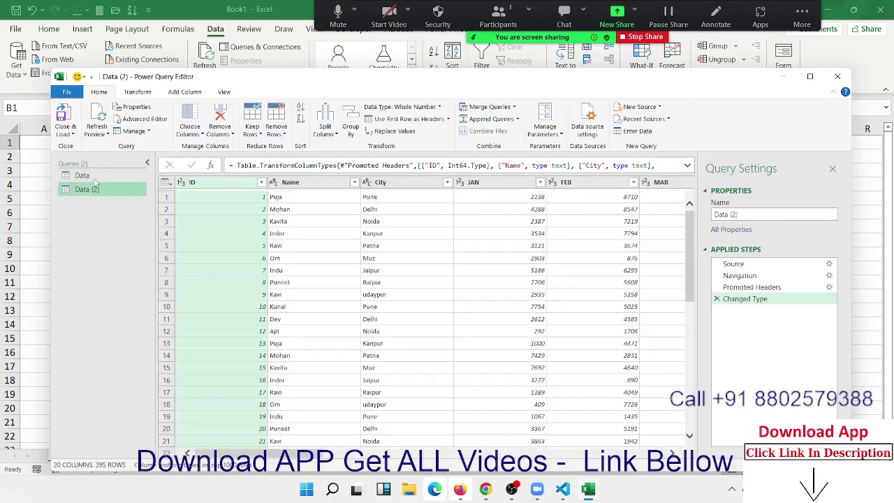
{"action": "left_click", "coordinate": [90, 175]}
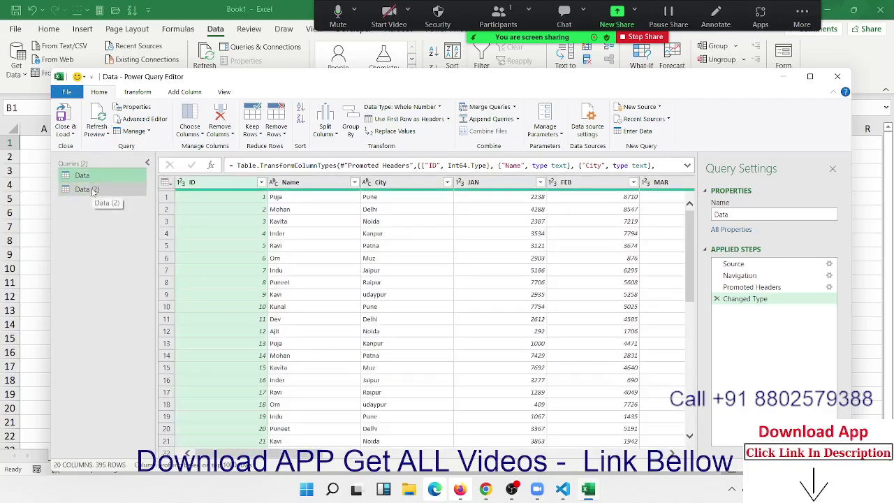
{"action": "left_click", "coordinate": [93, 190]}
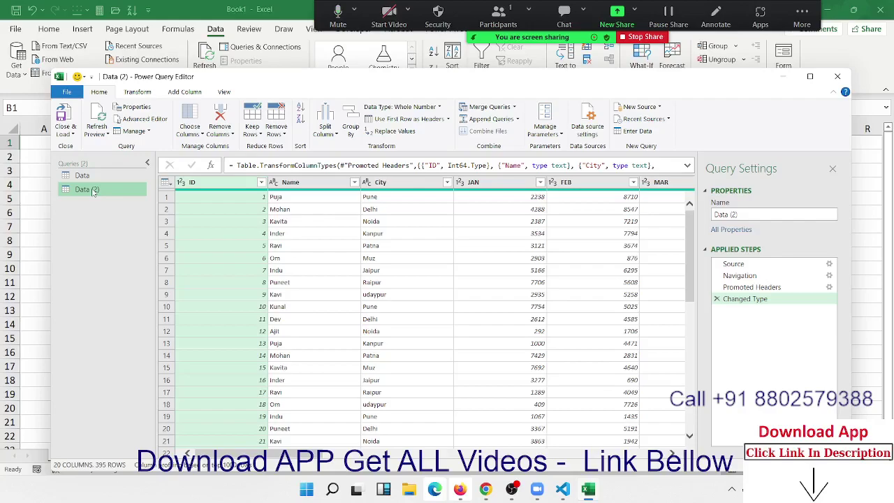
- Create a Data (3) query referencing Data (2) with Manage > Reference
{"action": "left_click", "coordinate": [147, 132]}
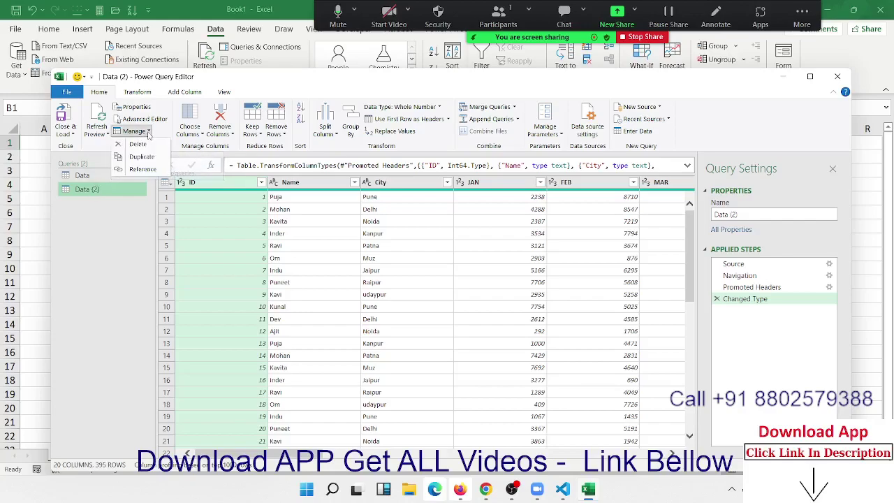
{"action": "left_click", "coordinate": [145, 170]}
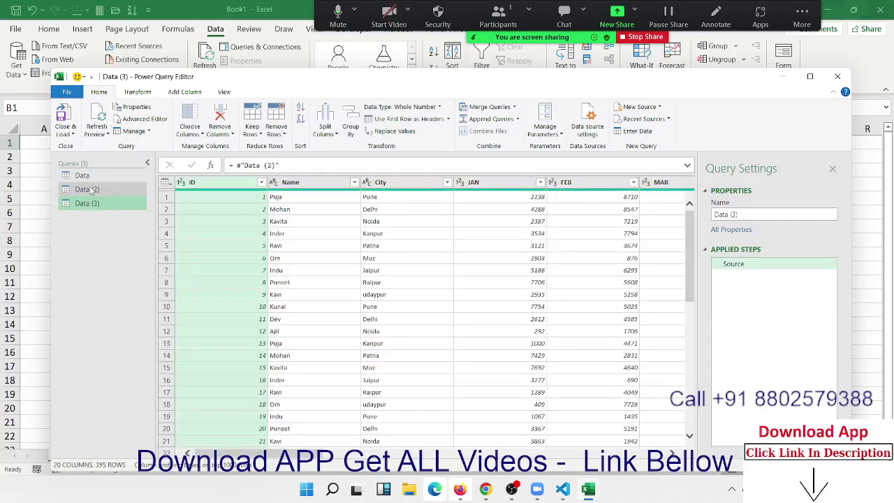
{"action": "left_click", "coordinate": [90, 190]}
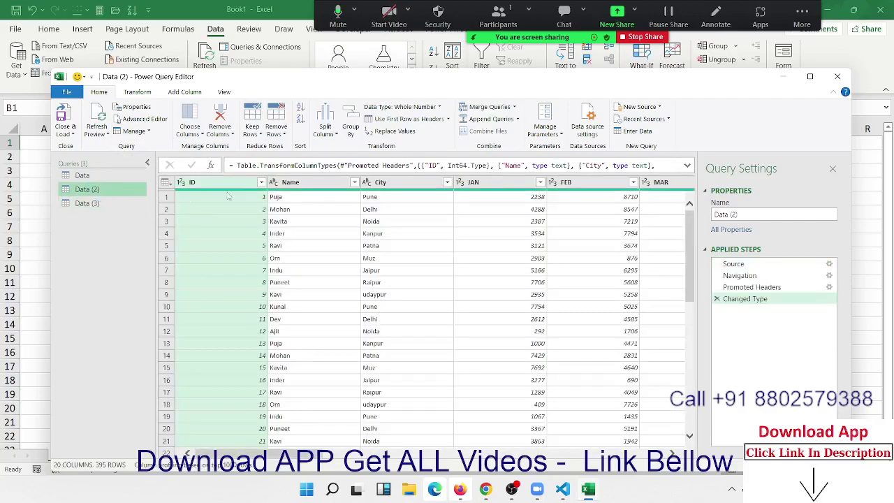
- Filter Data (2)'s Name column to show only Ajit rows
{"action": "left_click", "coordinate": [354, 182]}
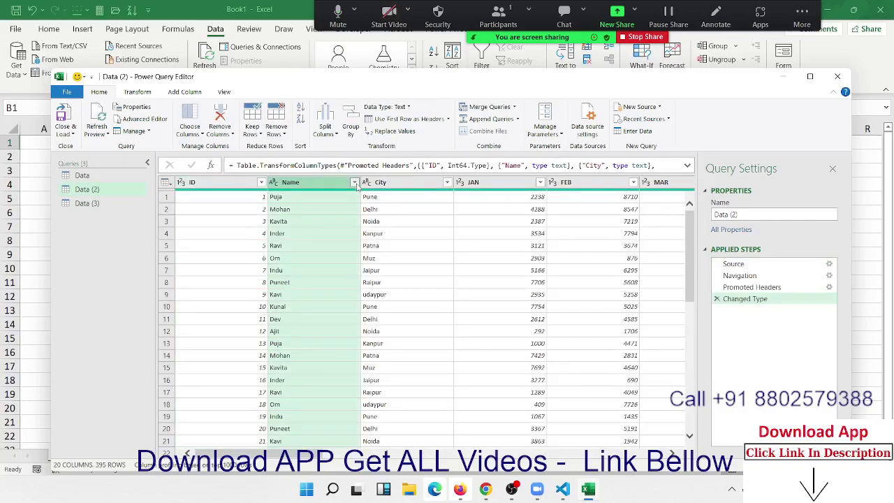
{"action": "left_click", "coordinate": [218, 305]}
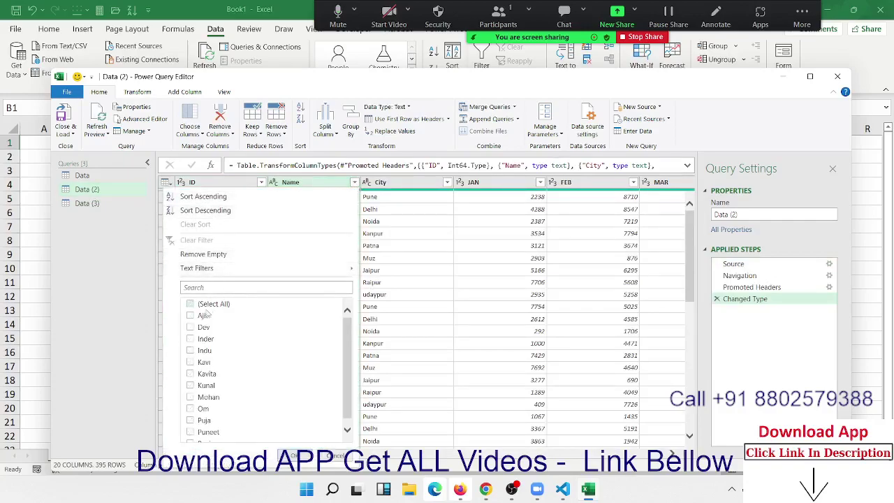
{"action": "left_click", "coordinate": [201, 315]}
{"action": "left_click", "coordinate": [292, 455]}
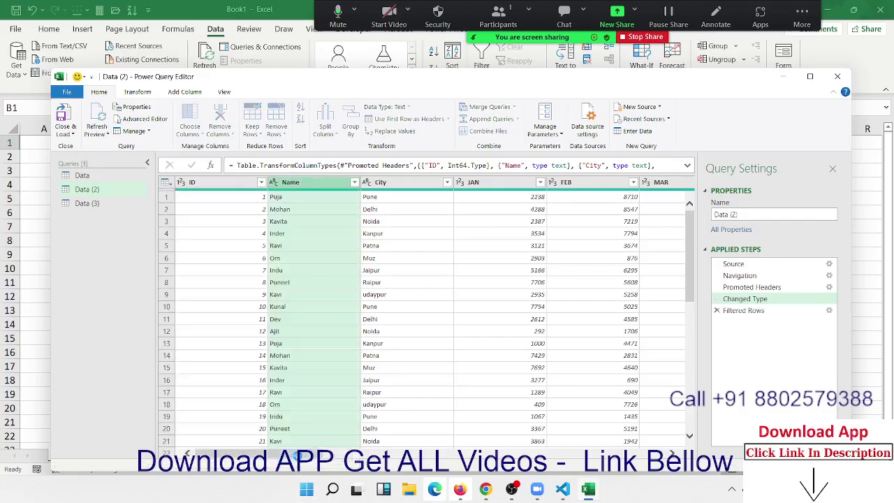
- Check the Ajit rows in Data (3), then return to Data (2)
{"action": "left_click", "coordinate": [96, 204]}
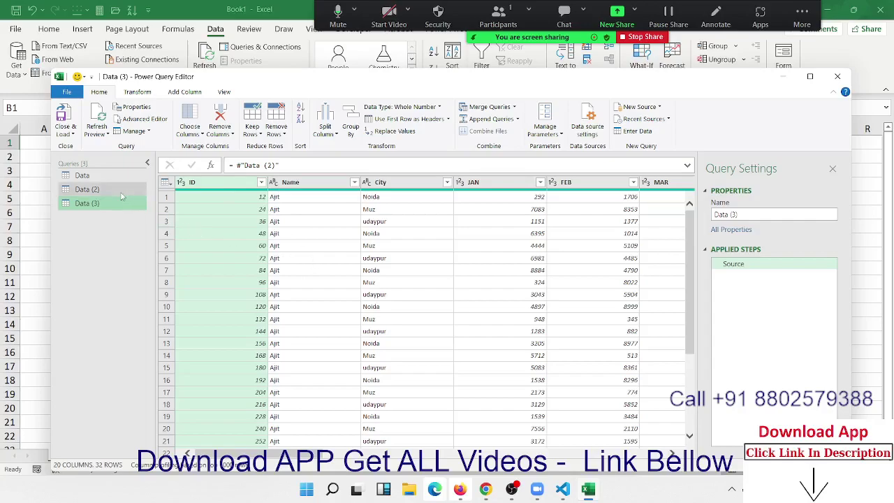
{"action": "left_click", "coordinate": [292, 236]}
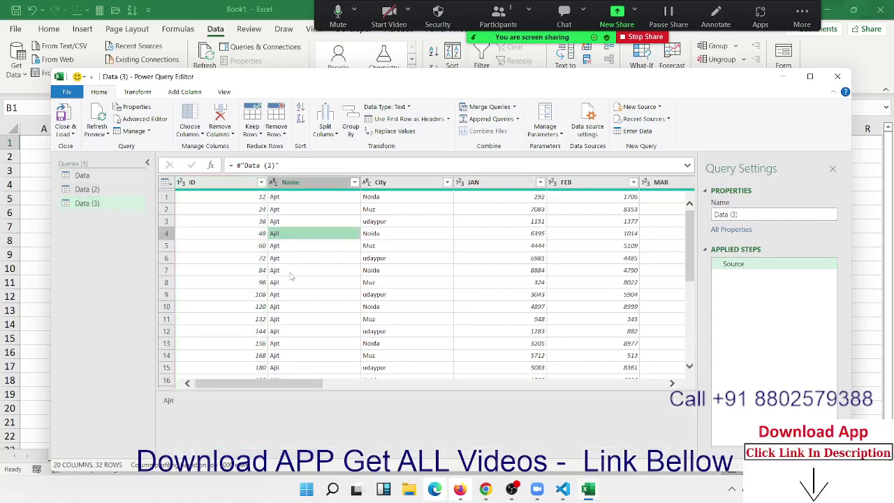
{"action": "left_click", "coordinate": [98, 190]}
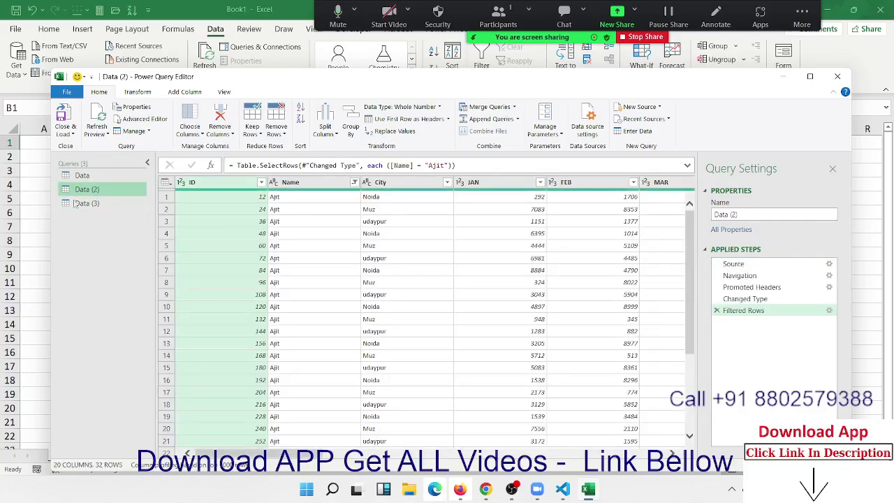
{"action": "left_click", "coordinate": [144, 131]}
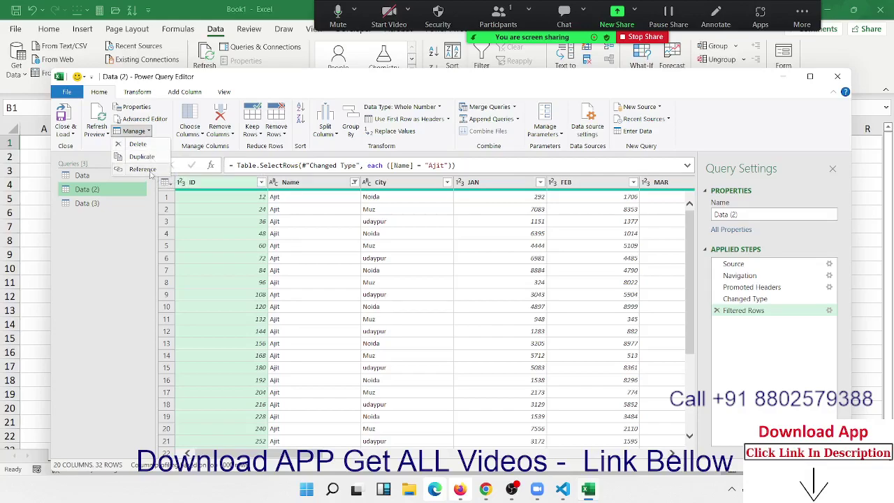
{"action": "left_click", "coordinate": [321, 254]}
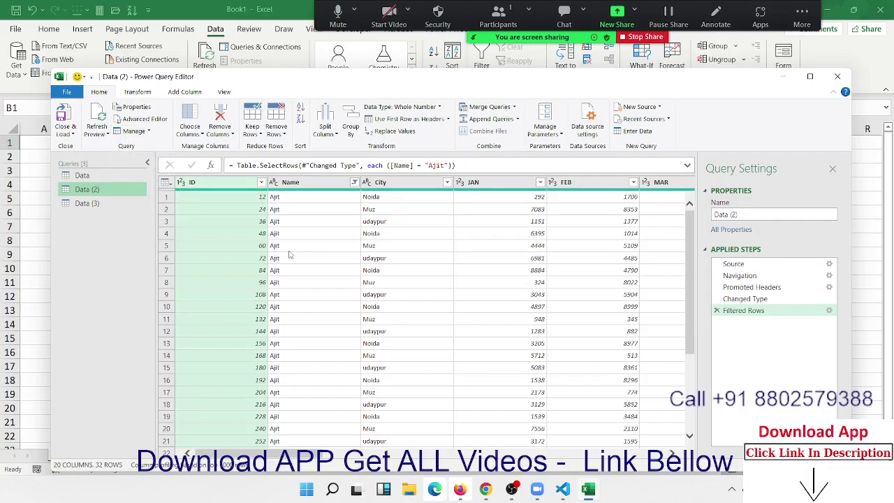